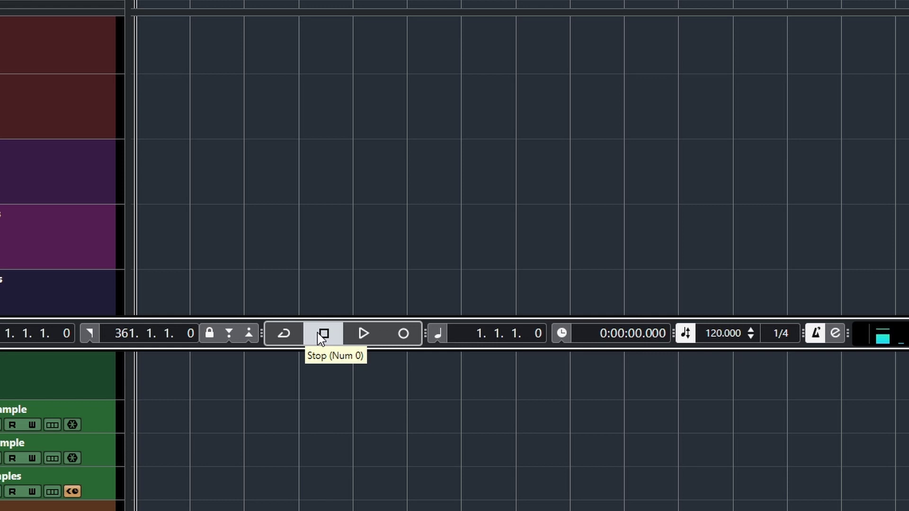
Play the project from its beginning, and again from around bar 108, stopping playback each time.
click(364, 333)
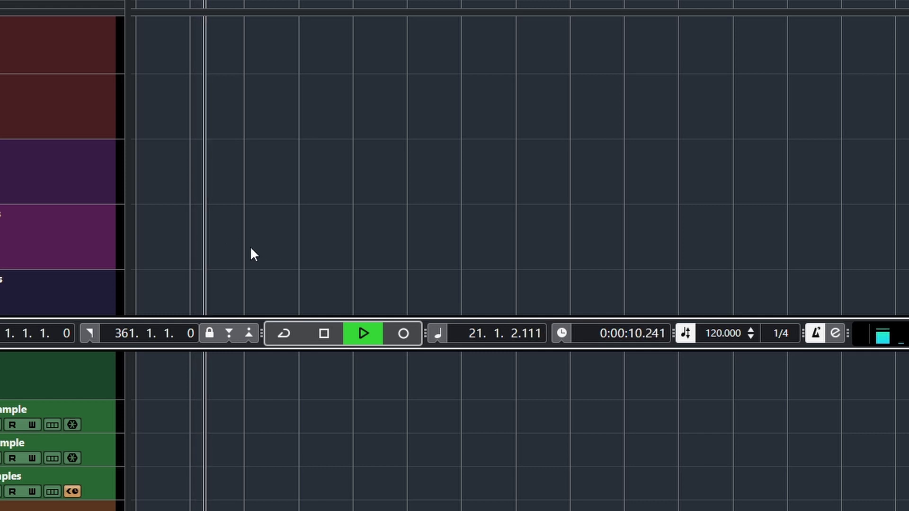
click(335, 336)
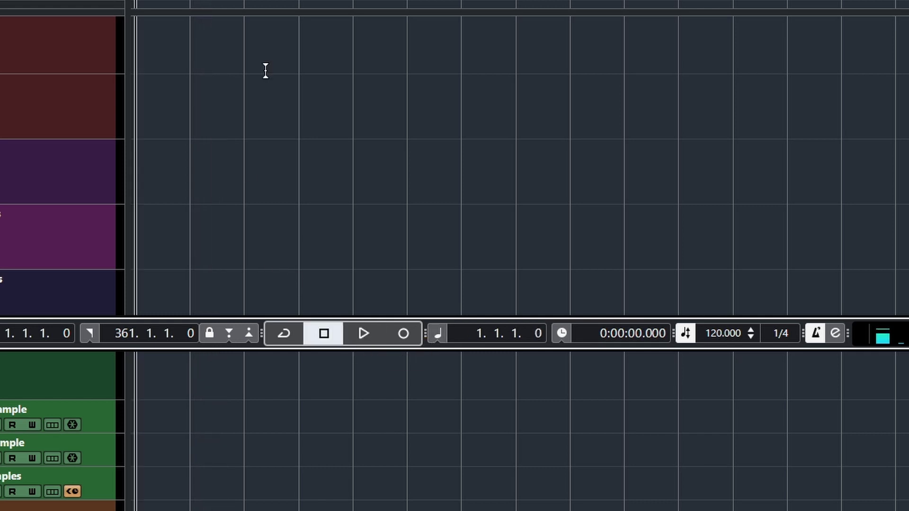
click(227, 49)
click(285, 72)
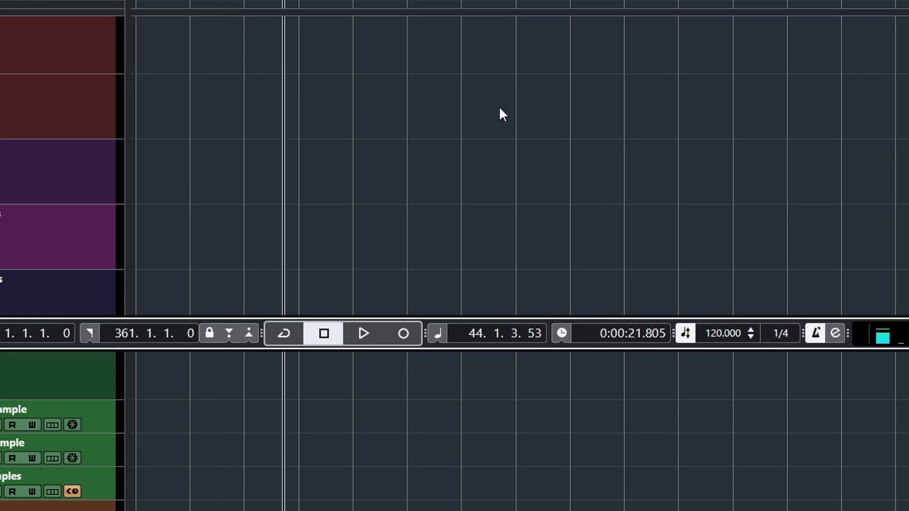
click(500, 110)
click(363, 334)
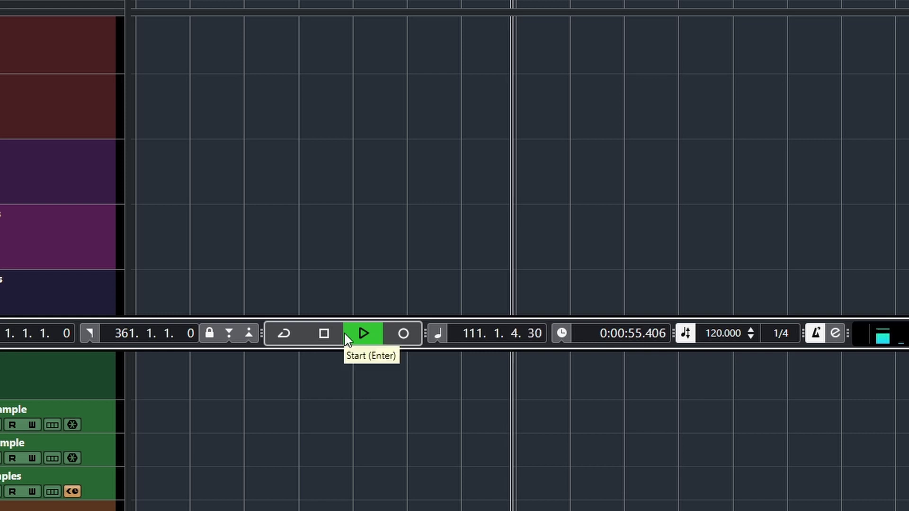
click(328, 333)
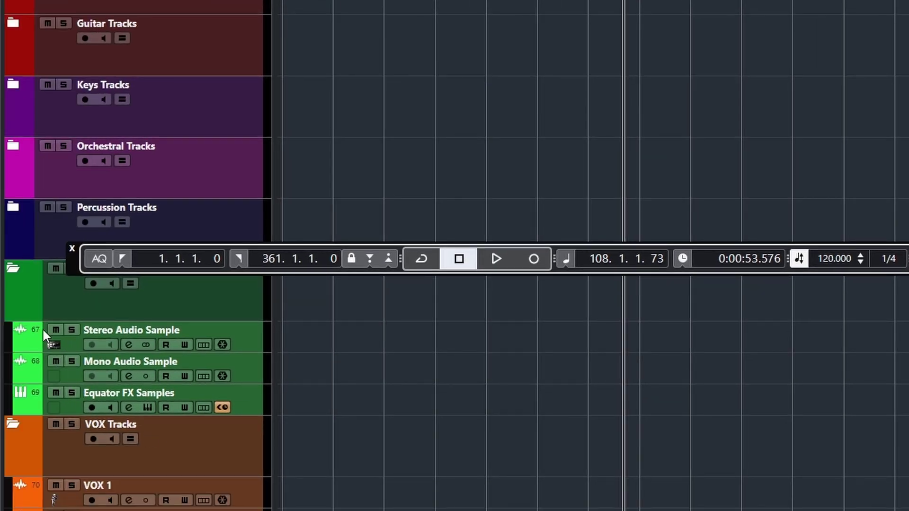
Arm the BGV 1 track and record a short vocal take starting at bar 108.
click(92, 342)
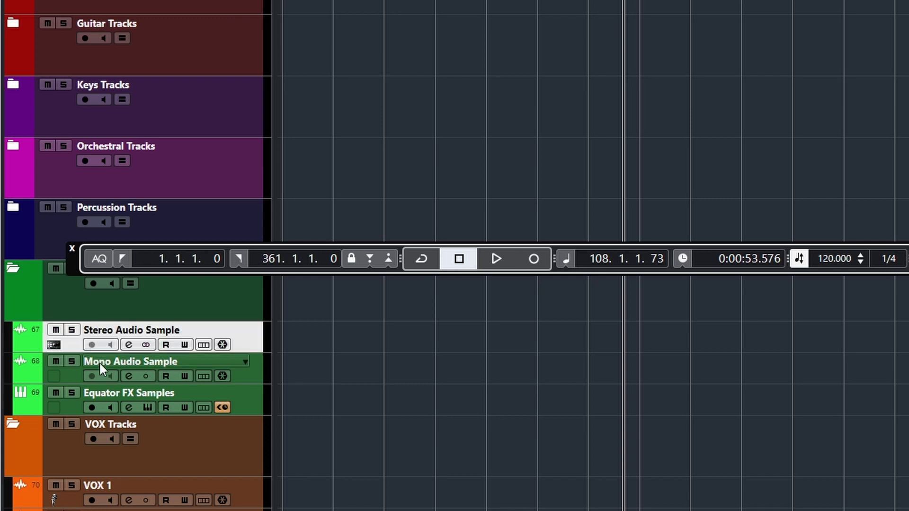
scroll(113, 418, down, 5)
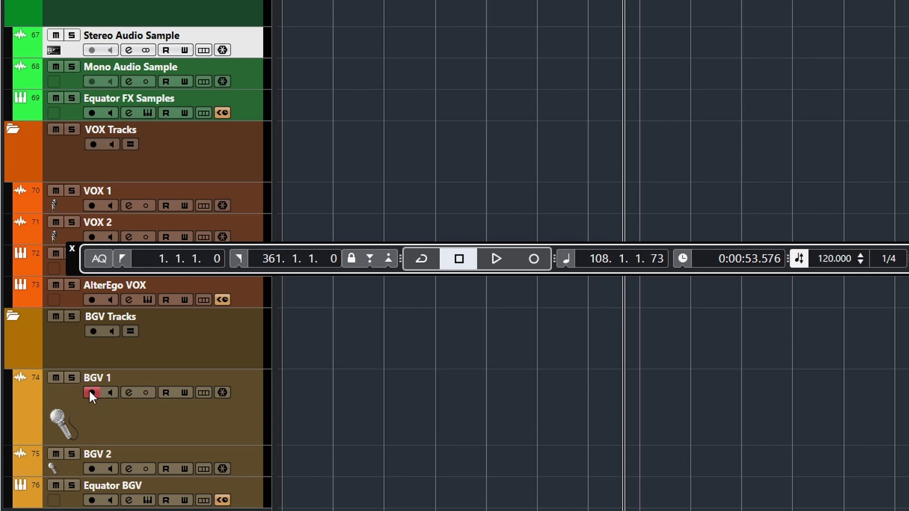
click(534, 259)
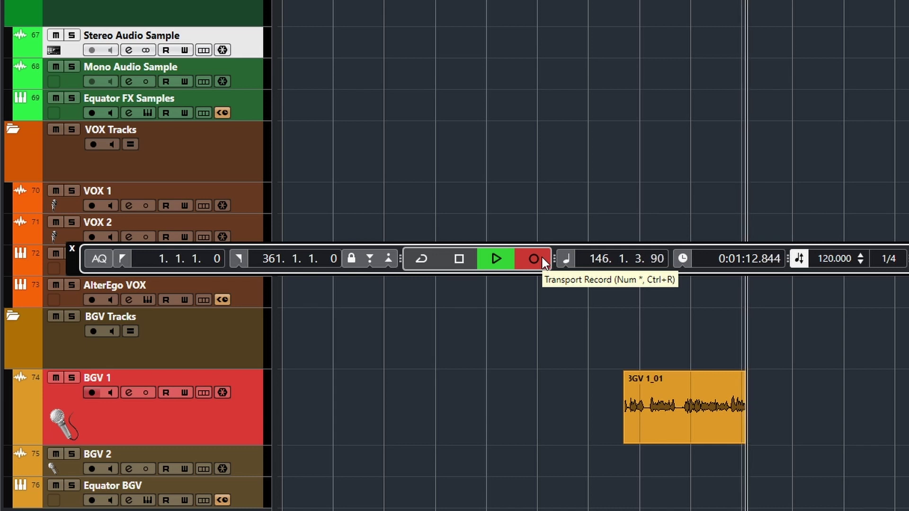
click(462, 262)
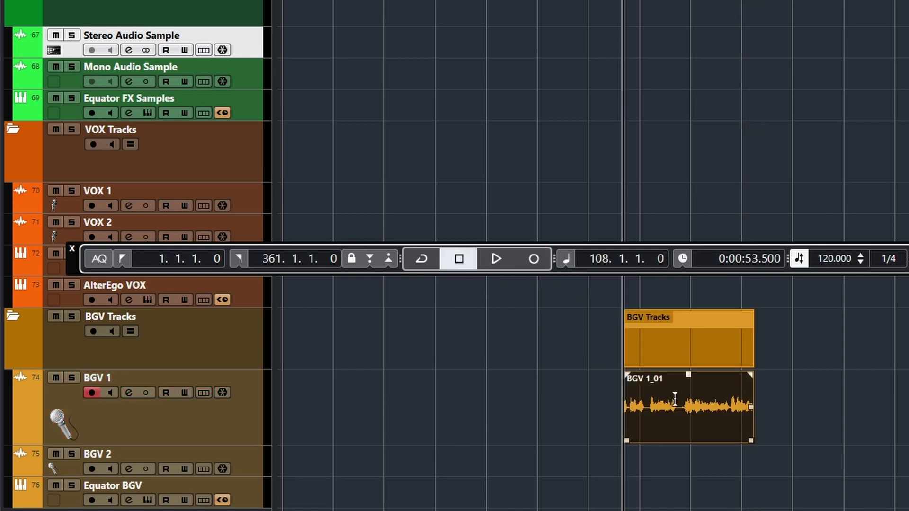
Delete the recorded take from BGV 1 and briefly play the project from bar 108.
key(Delete)
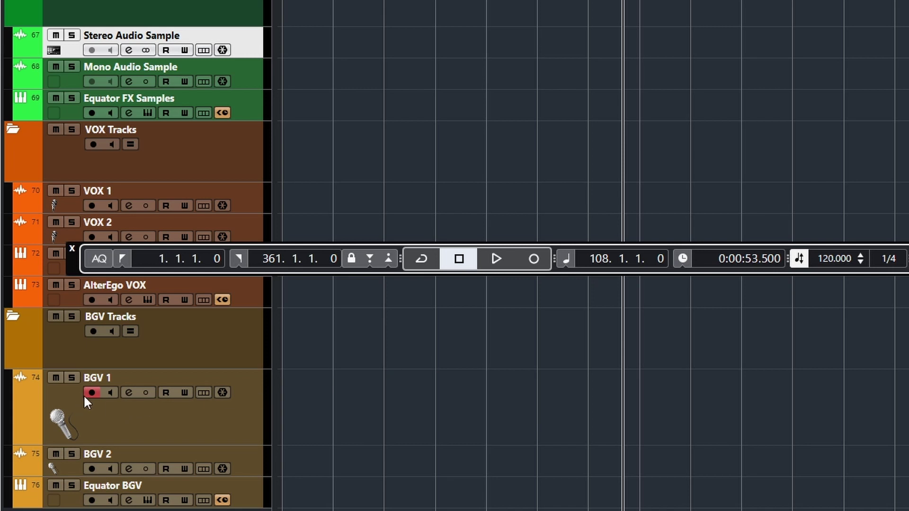
click(495, 259)
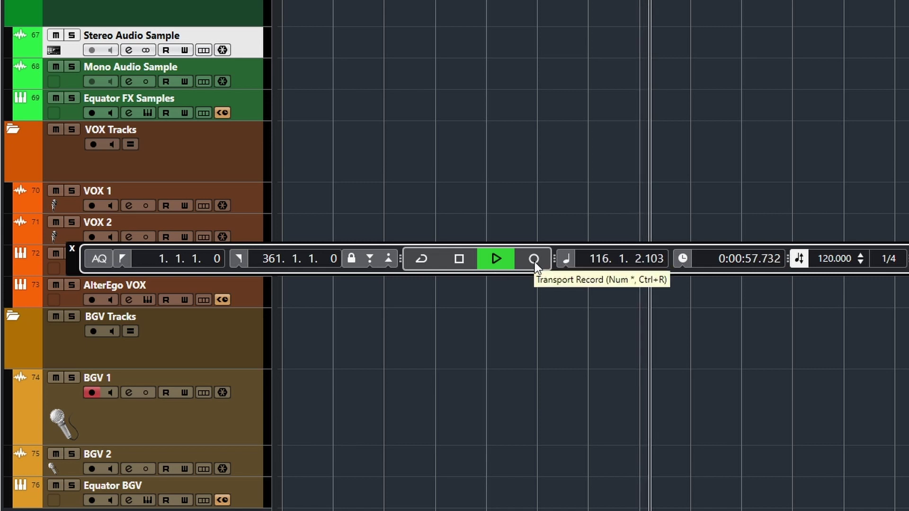
click(459, 260)
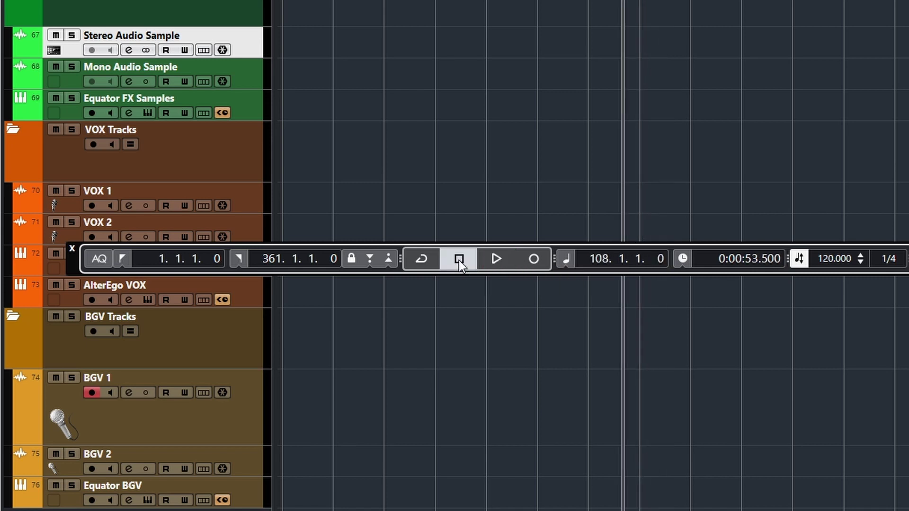
Activate cycle mode and set the cycle range to the VERSE 1 marker.
click(419, 259)
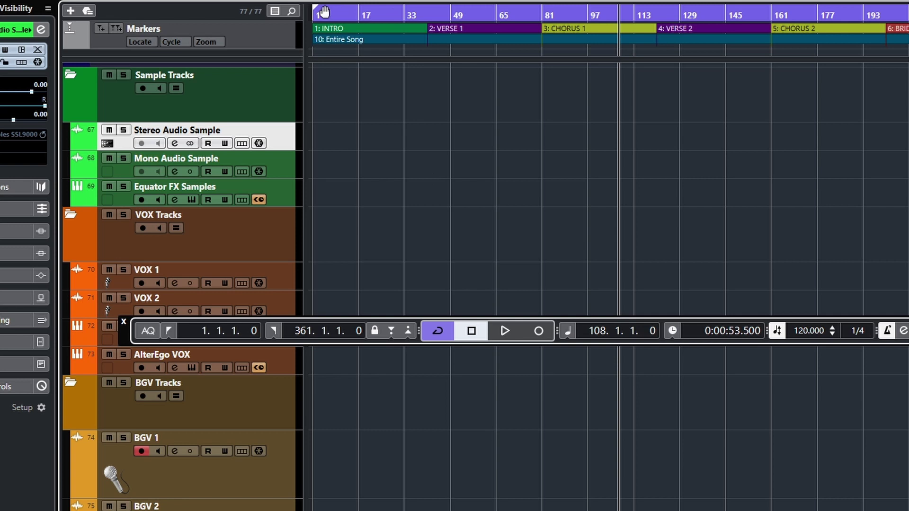
click(470, 30)
click(471, 29)
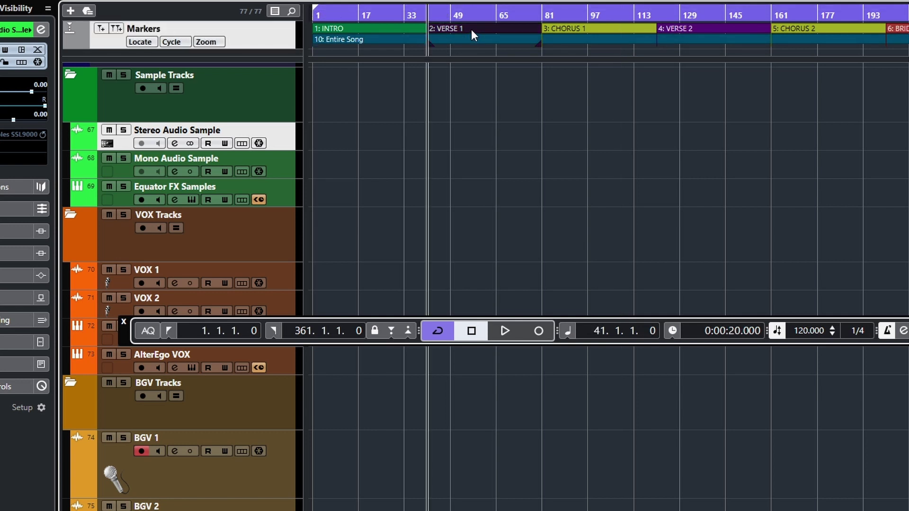
double_click(471, 29)
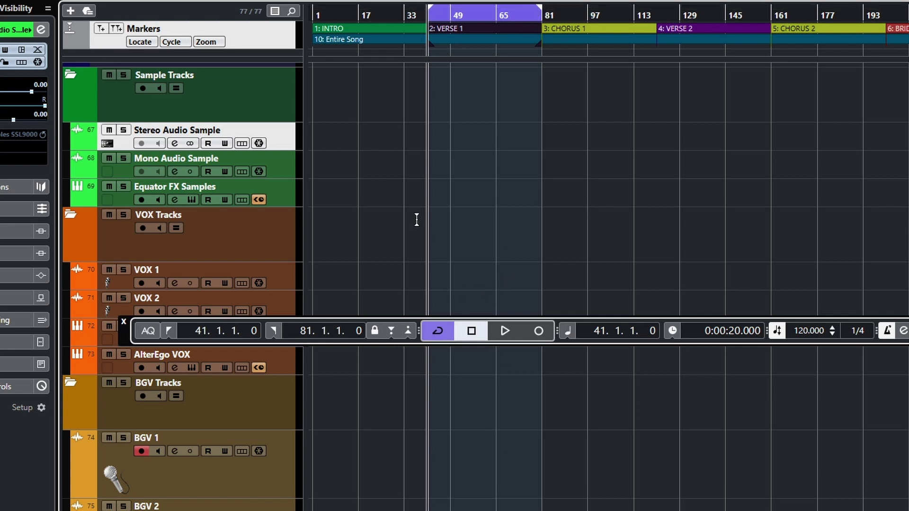
Play the looped VERSE 1 section, jumping ahead to around bar 68 to hear it wrap around.
click(505, 331)
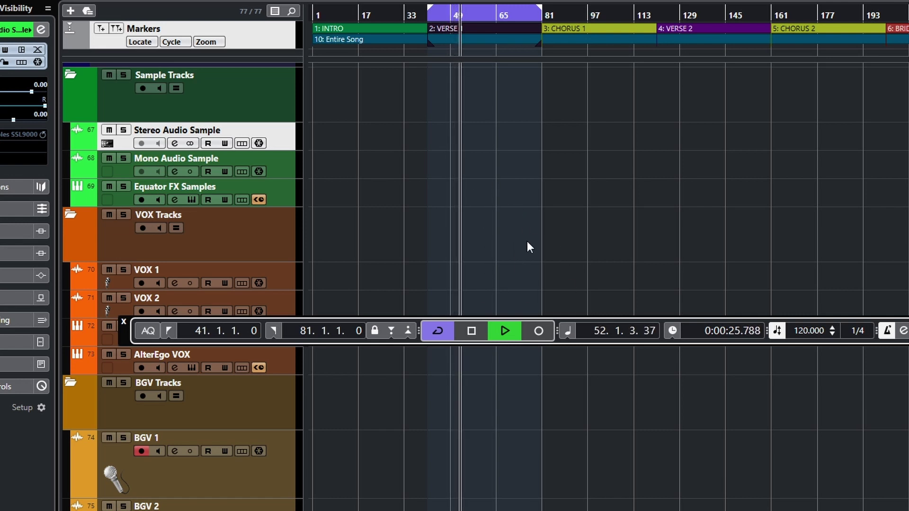
click(507, 113)
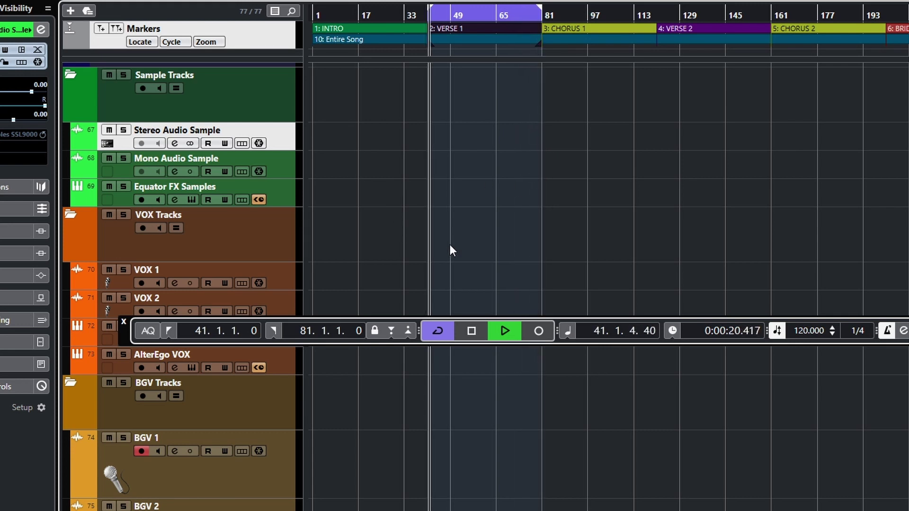
click(473, 332)
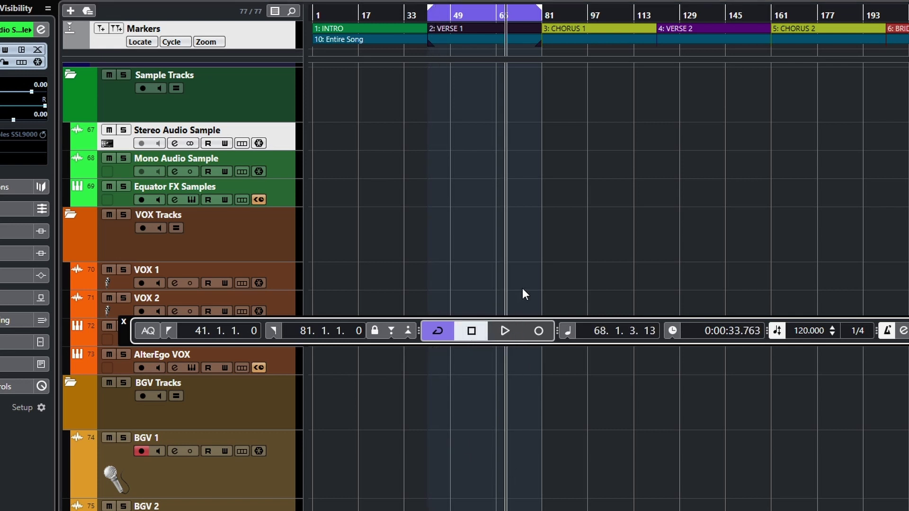
Record a cycled take on BGV 1 from around bar 68 within VERSE 1 and undo it.
click(539, 332)
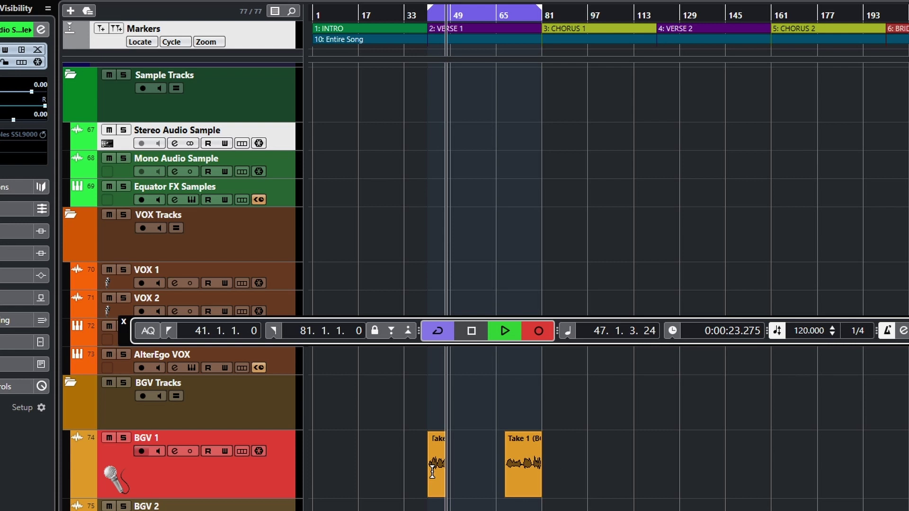
click(471, 332)
key(ctrl+z)
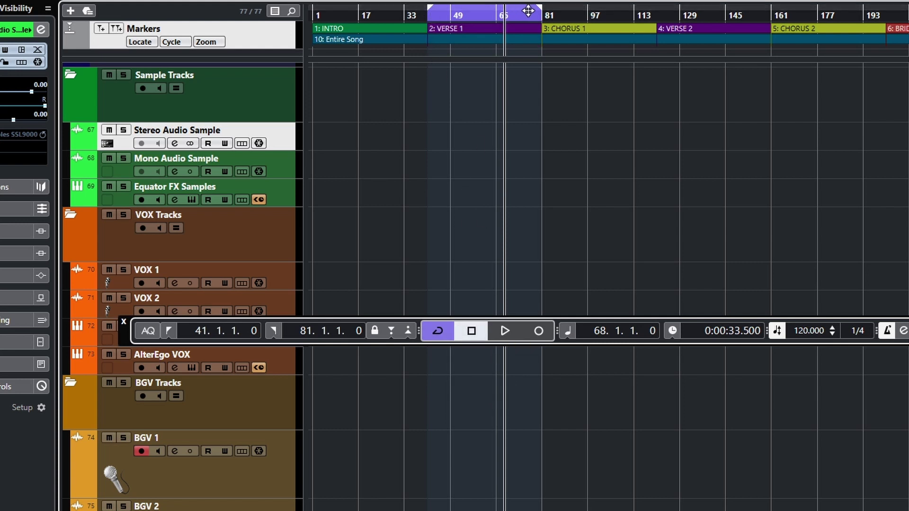
Turn off cycle mode and play past the end of VERSE 1 into CHORUS 1.
click(440, 331)
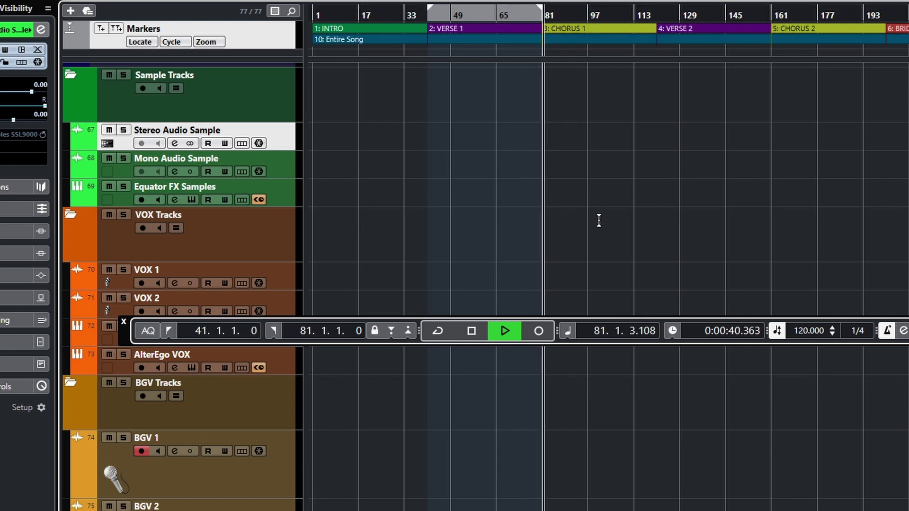
click(471, 332)
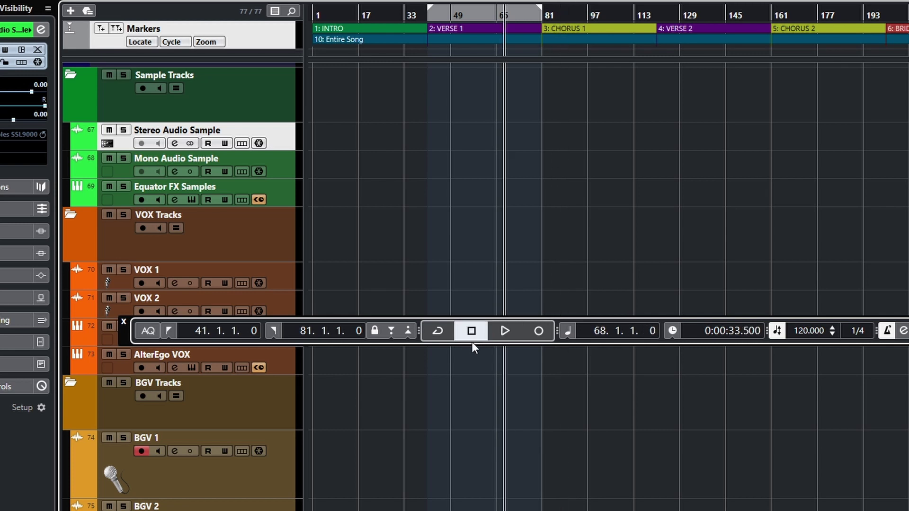
Place the playback cursor around bar 89 in CHORUS 1, reactivate cycle mode, and play from outside the cycle range.
click(567, 243)
click(432, 332)
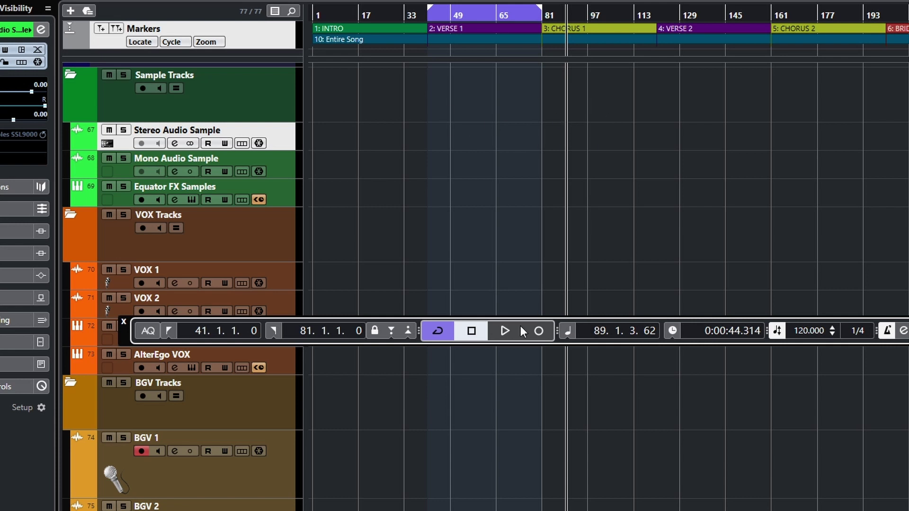
click(494, 334)
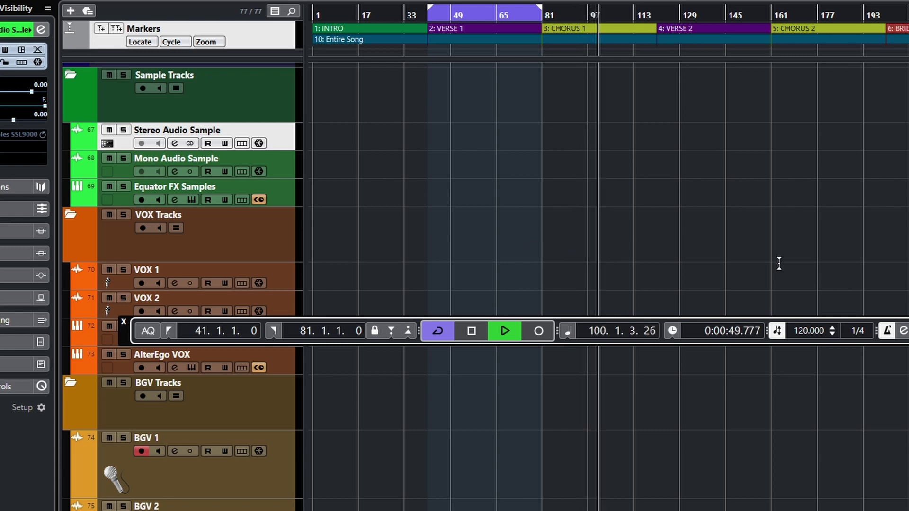
click(471, 331)
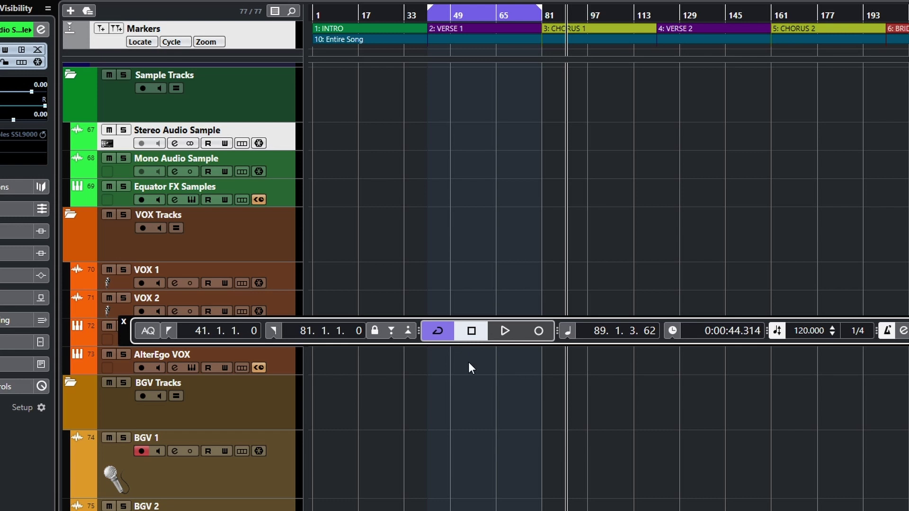
Open the channel settings of the BGV 1 track and pan the channel to R4.
key(e)
drag(705, 102, 588, 104)
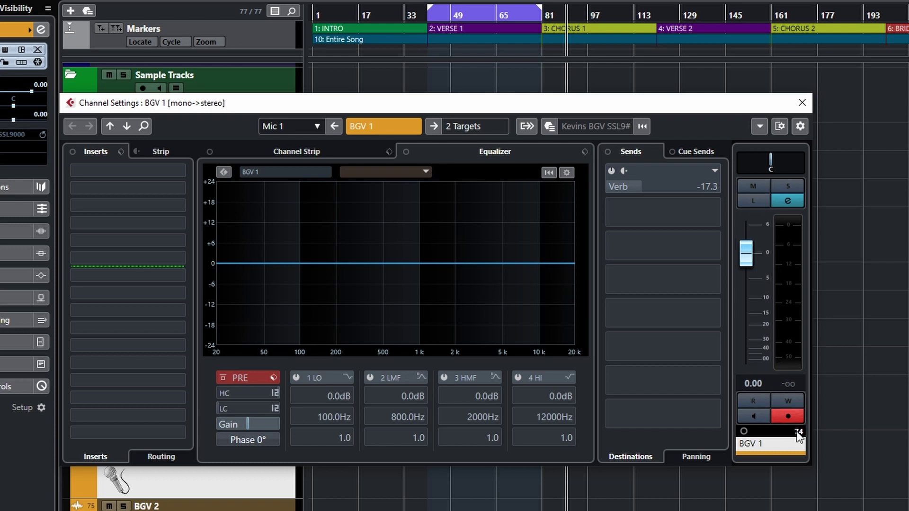
mouse_move(769, 160)
mouse_down()
mouse_move(738, 160)
mouse_move(804, 160)
mouse_move(771, 160)
mouse_up()
Set the BGV 1 channel's pan back to center by entering C.
double_click(771, 167)
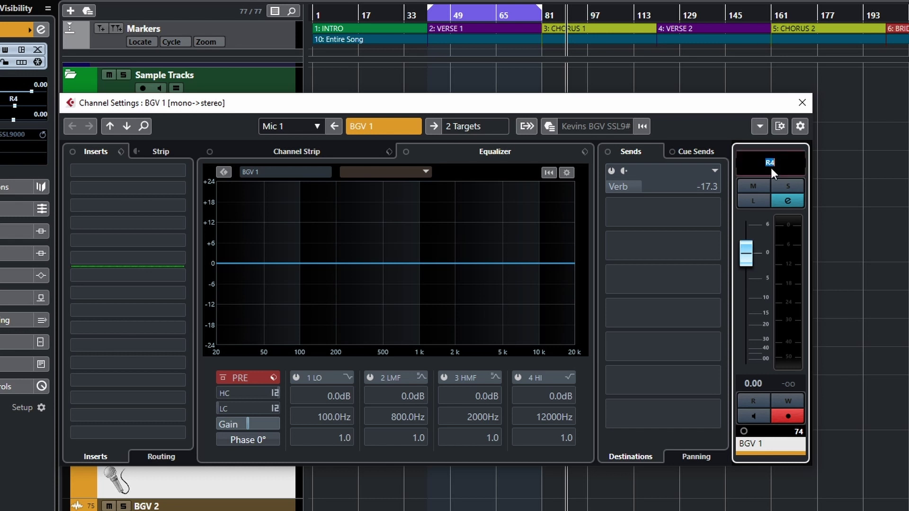
text(c)
key(Return)
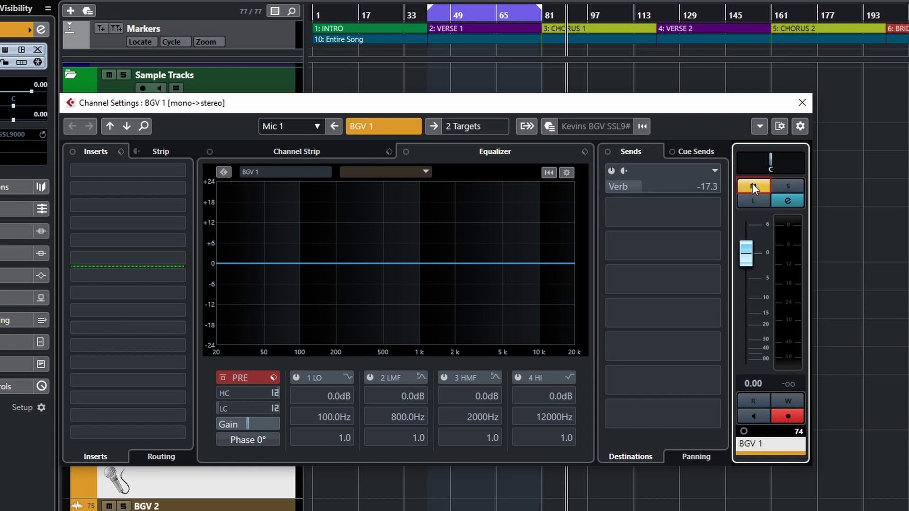
Mute and unmute the BGV 1 channel, and solo and unsolo it in its channel settings.
drag(618, 109, 708, 57)
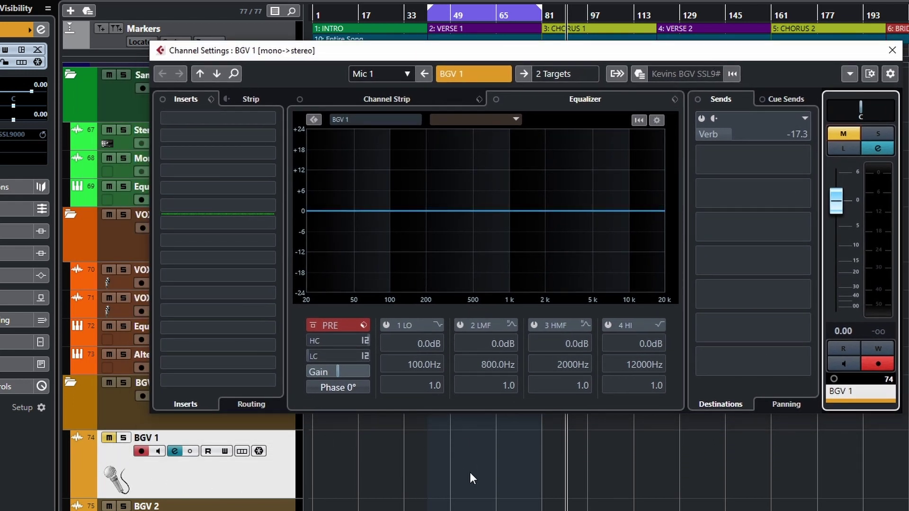
click(845, 133)
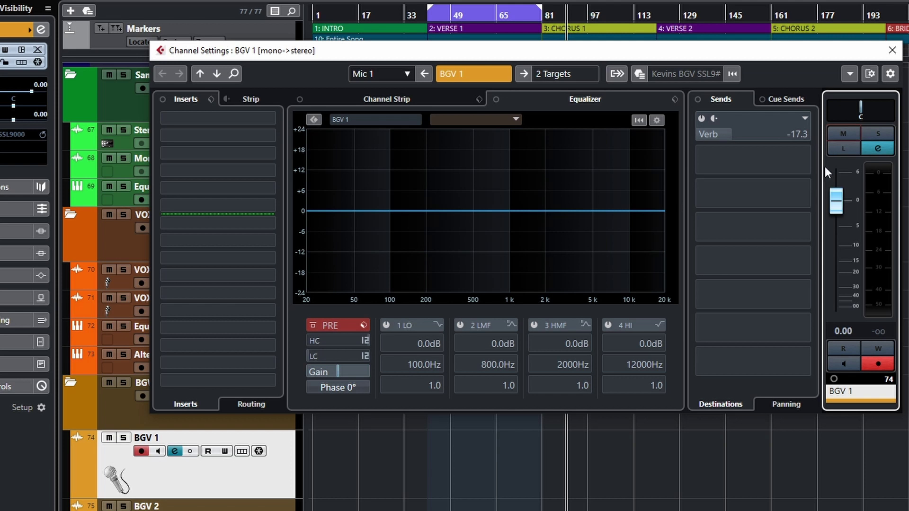
click(873, 132)
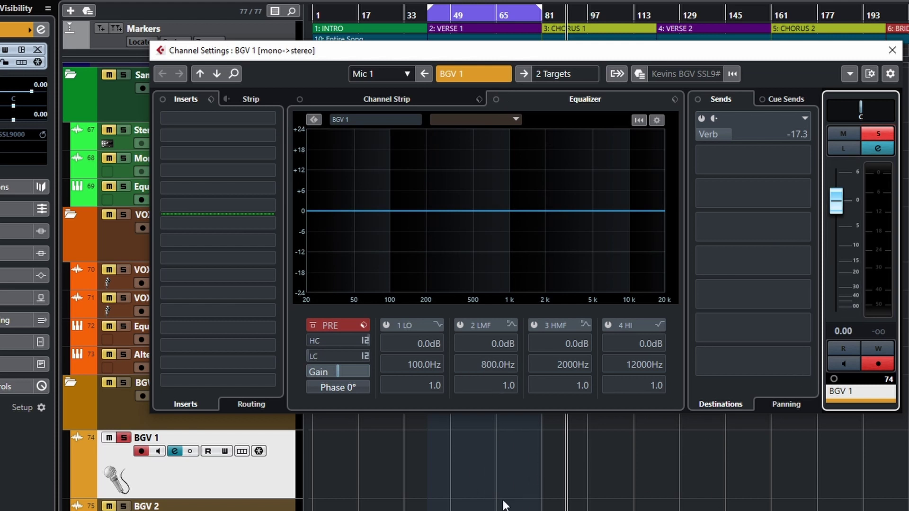
click(882, 133)
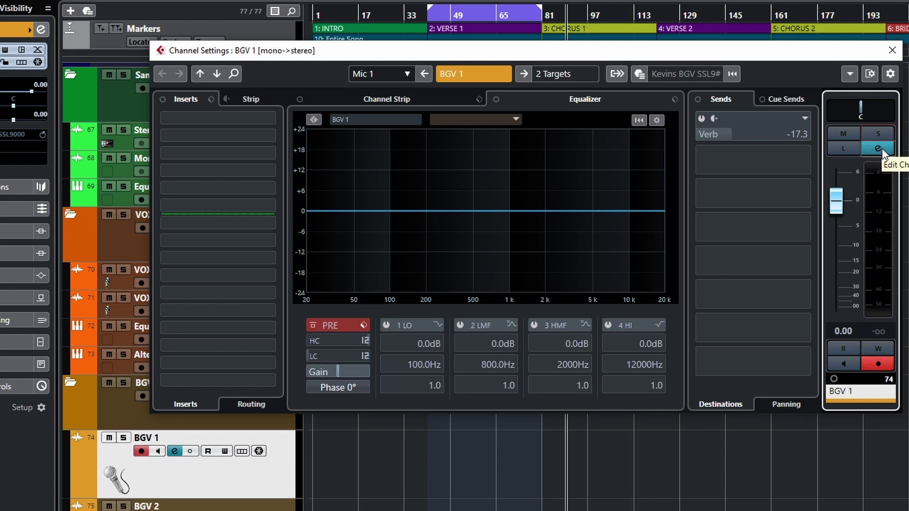
Close the BGV 1 channel settings and reopen them from the track's edit control.
click(880, 149)
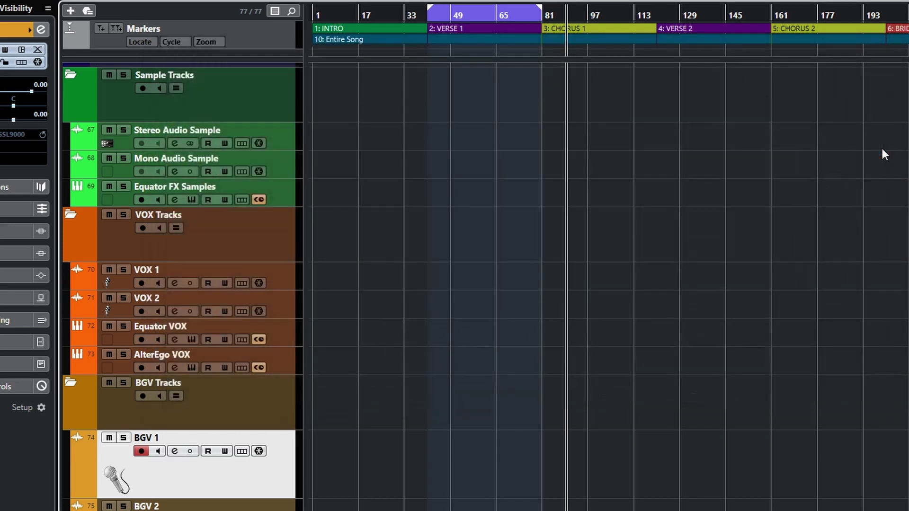
click(174, 454)
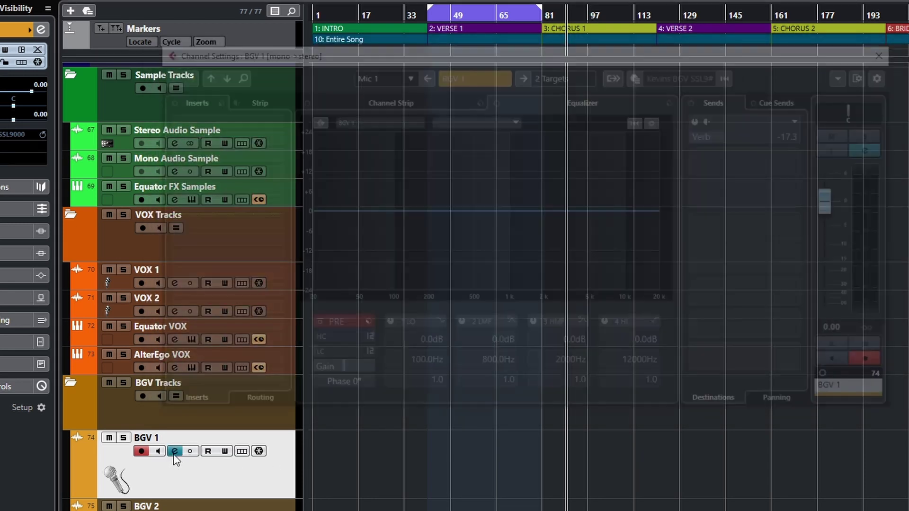
drag(593, 61, 599, 86)
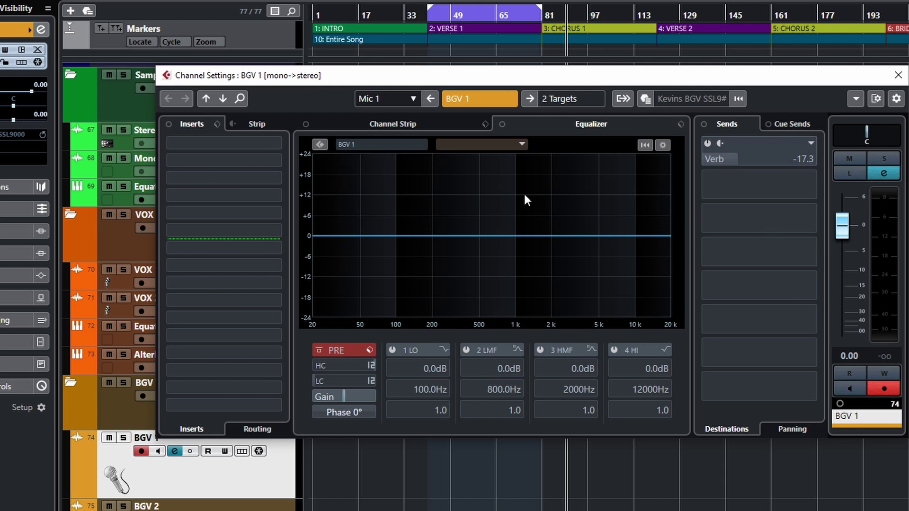
View the Equalizer and Inserts sections of the BGV 1 channel settings and open the first insert slot's effect list.
click(403, 125)
click(593, 126)
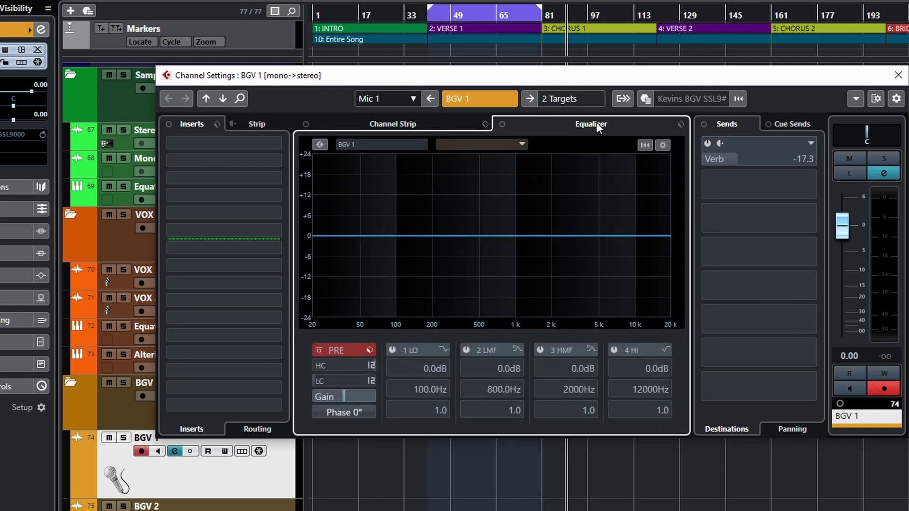
click(263, 125)
click(181, 122)
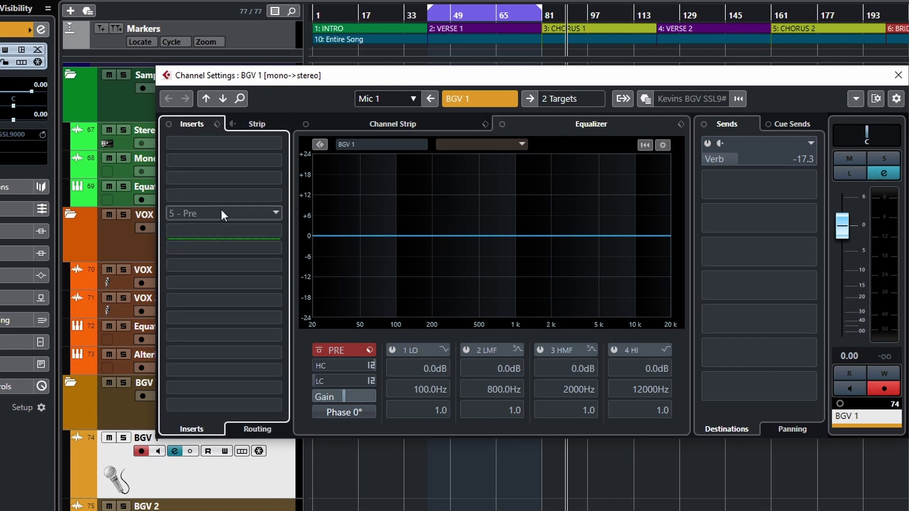
click(221, 147)
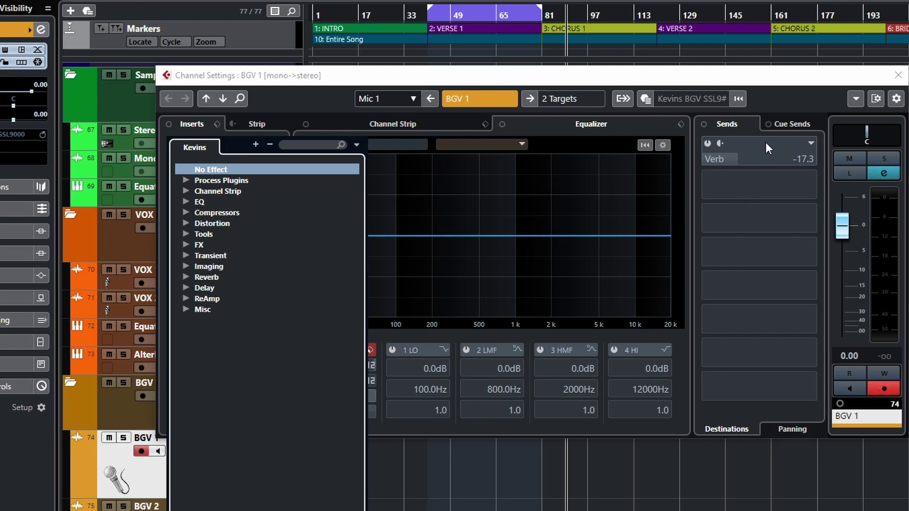
Close the effect list, view the channel's Cue Sends and return to its Sends.
click(795, 124)
click(790, 123)
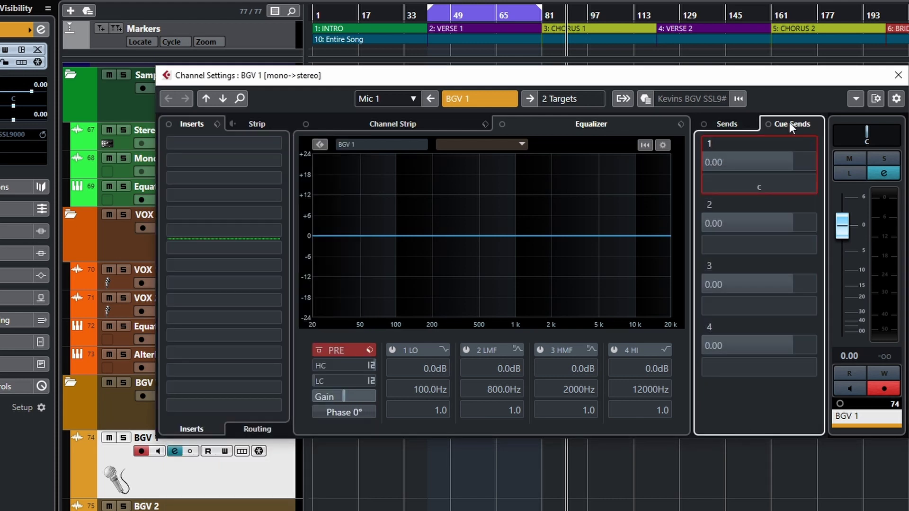
click(727, 124)
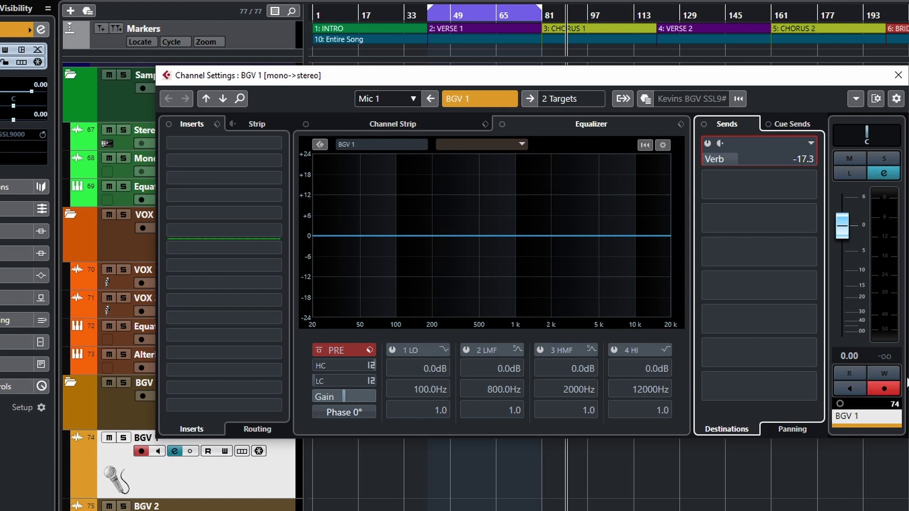
Switch write automation on and off for the BGV 1 channel, and do the same with read automation.
click(884, 374)
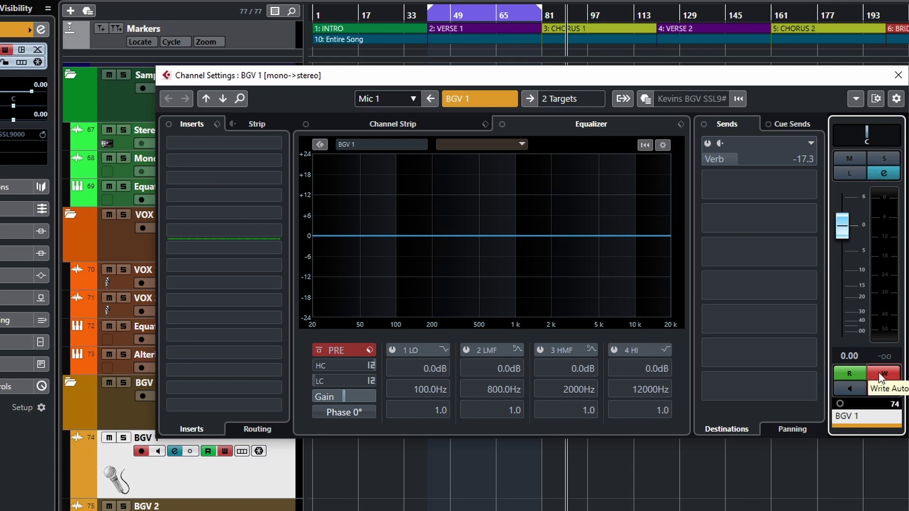
click(850, 375)
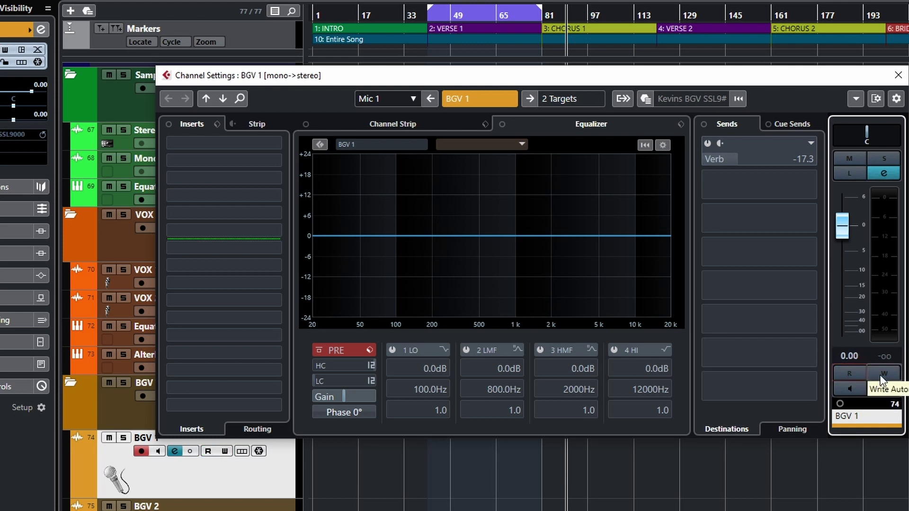
click(851, 376)
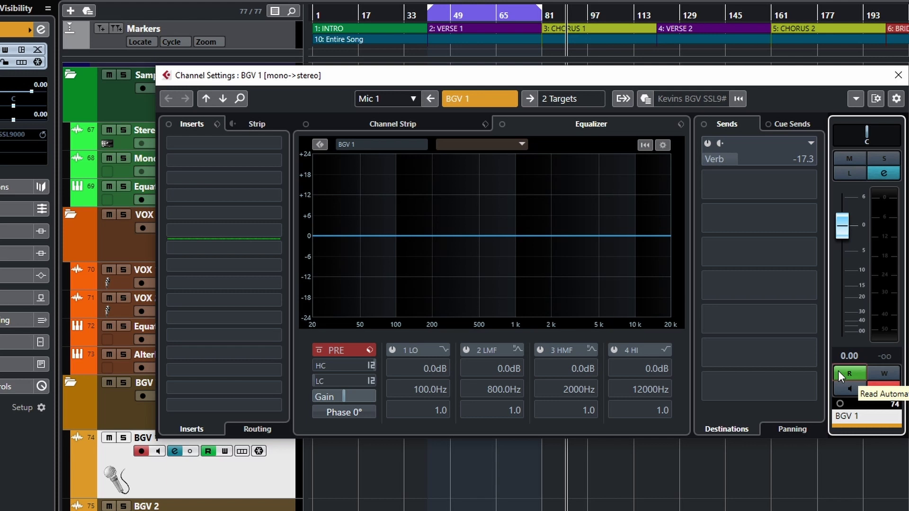
click(839, 372)
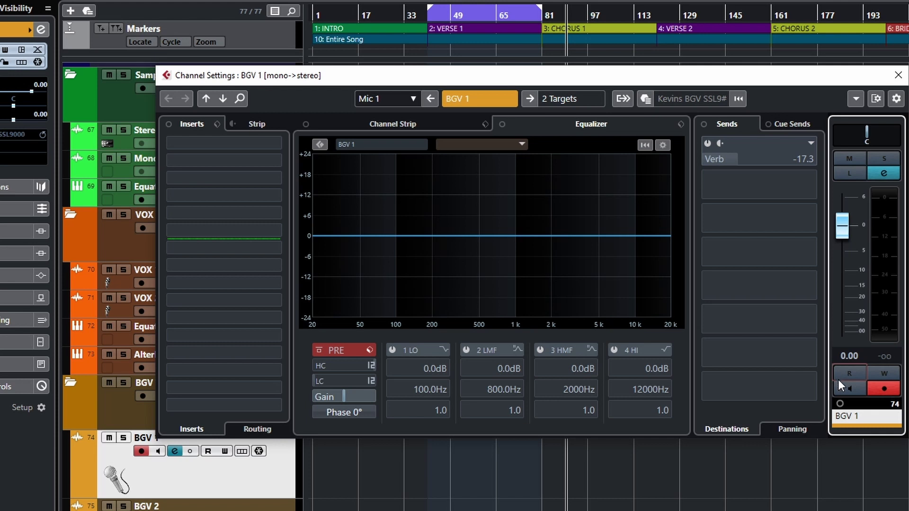
Toggle record enable off and on for BGV 1, and switch its input monitoring on and off.
click(884, 393)
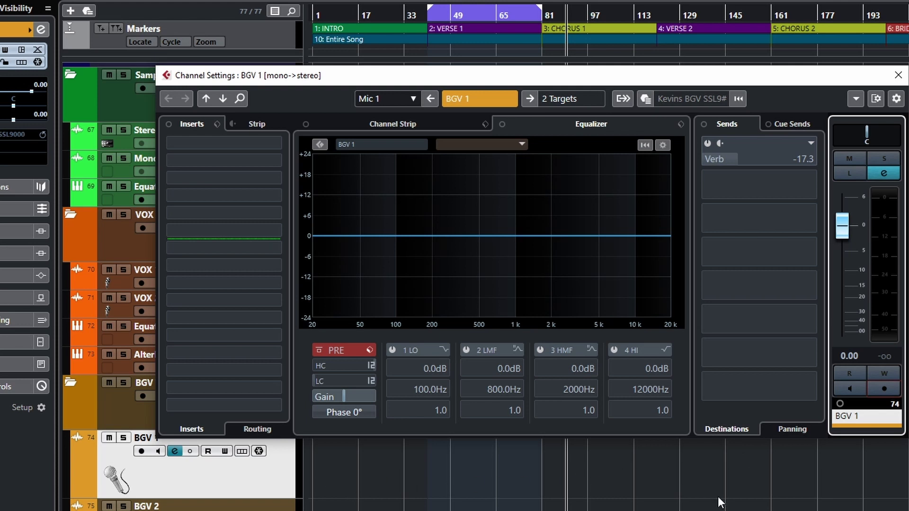
click(883, 393)
click(882, 390)
click(882, 390)
click(846, 394)
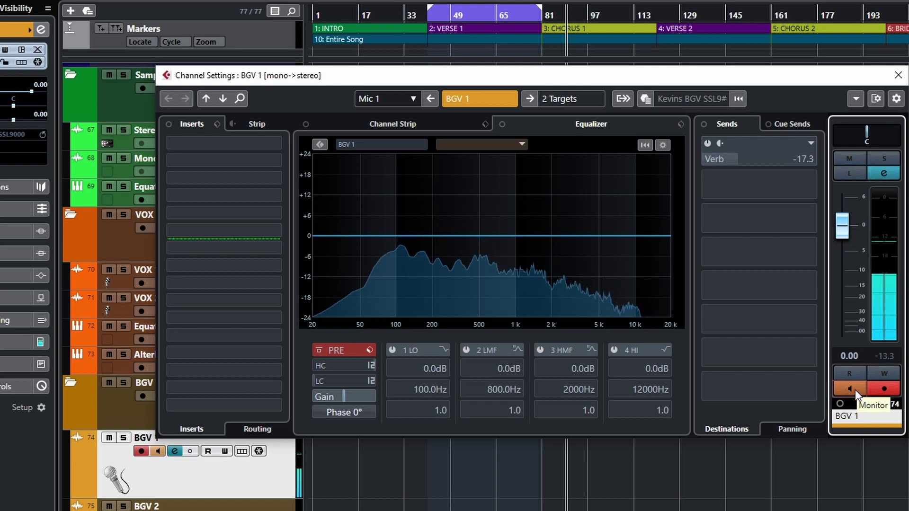
click(856, 390)
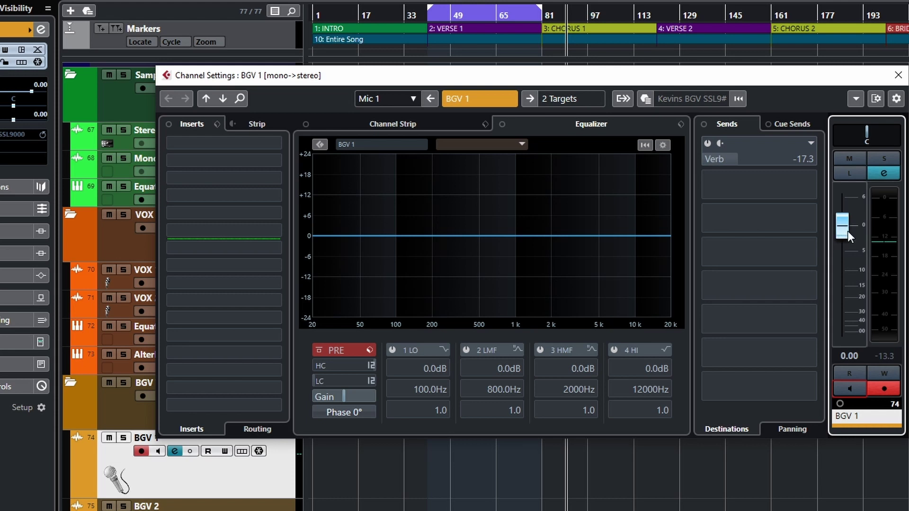
Lower the BGV 1 fader to -5.17, raise it to -0.95 and reset it to 0.00.
drag(843, 227, 851, 254)
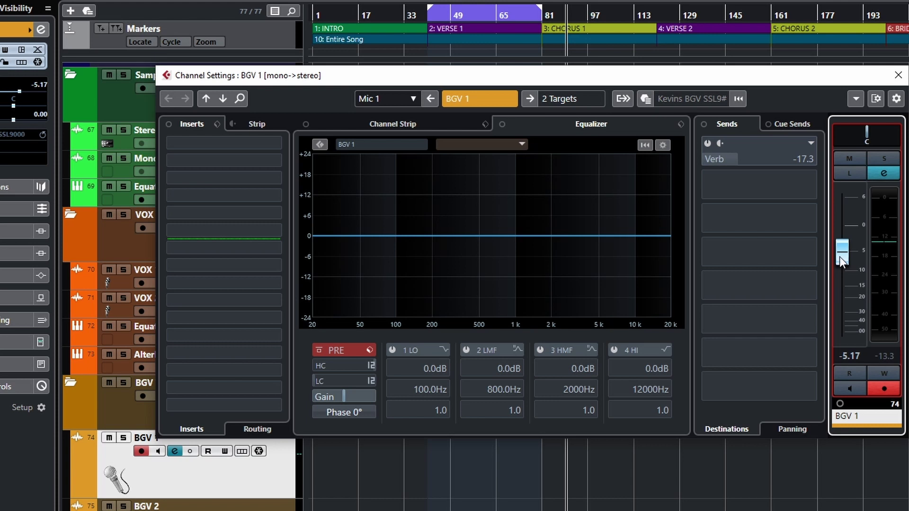
drag(840, 257, 848, 237)
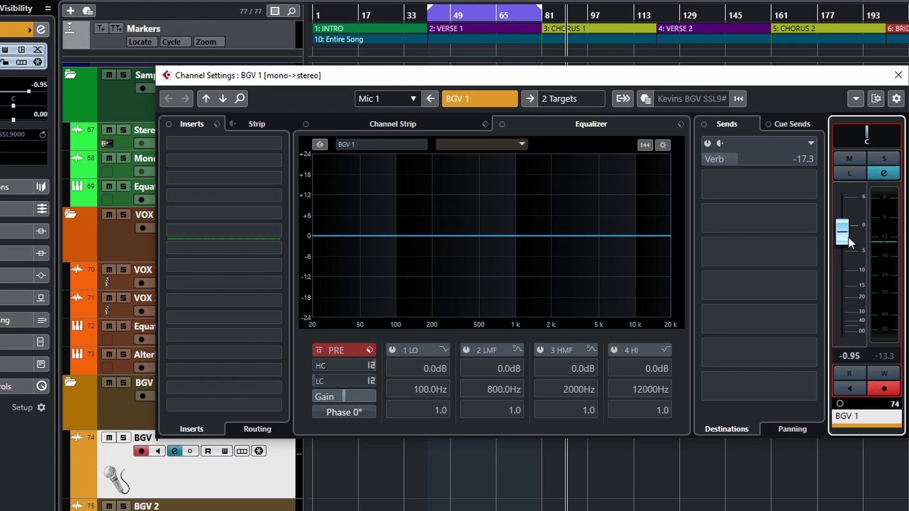
ctrl+click(841, 237)
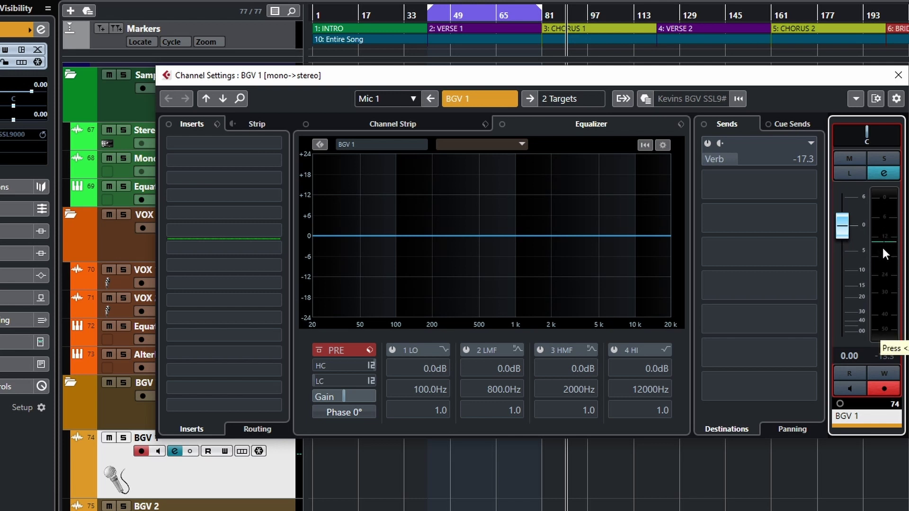
Toggle Listen on the BGV 1 channel and leave it enabled.
click(852, 175)
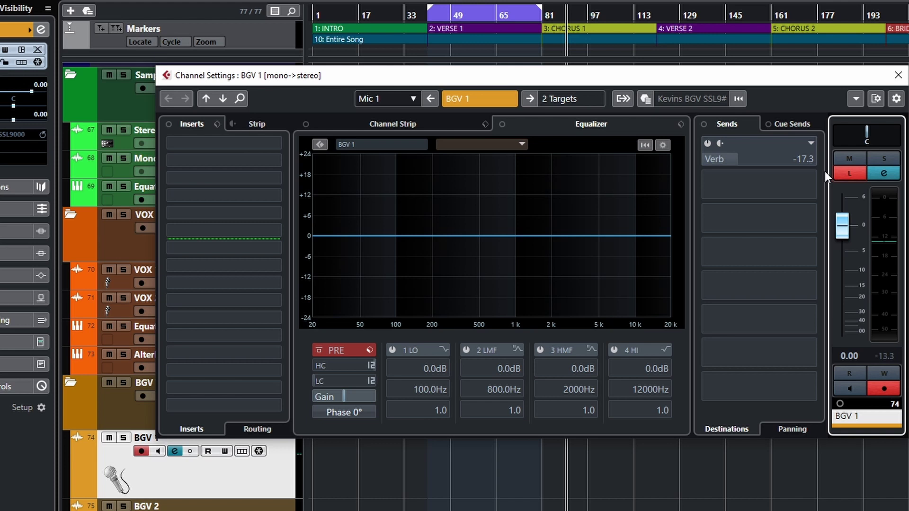
click(849, 173)
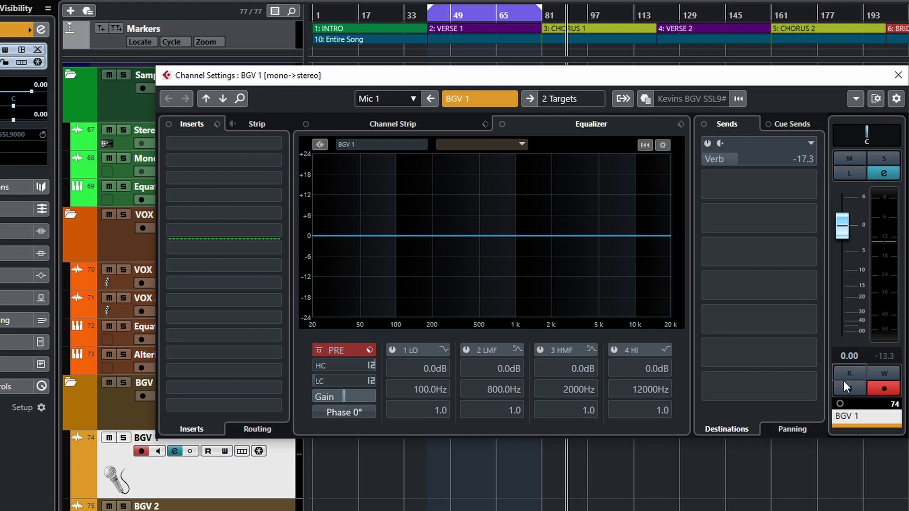
click(854, 175)
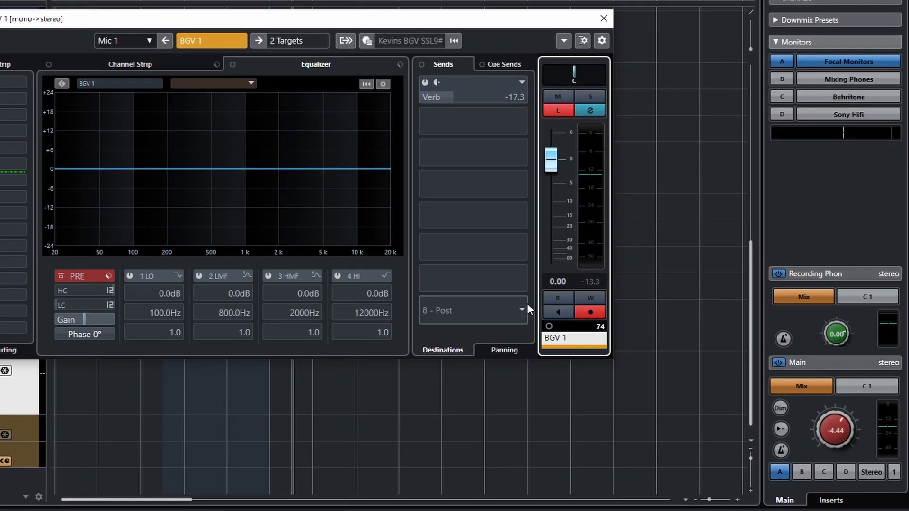
Set the Control Room's Listen Dim level to -14.7 and bring the BGV 1 channel settings back into view.
drag(439, 19, 521, 77)
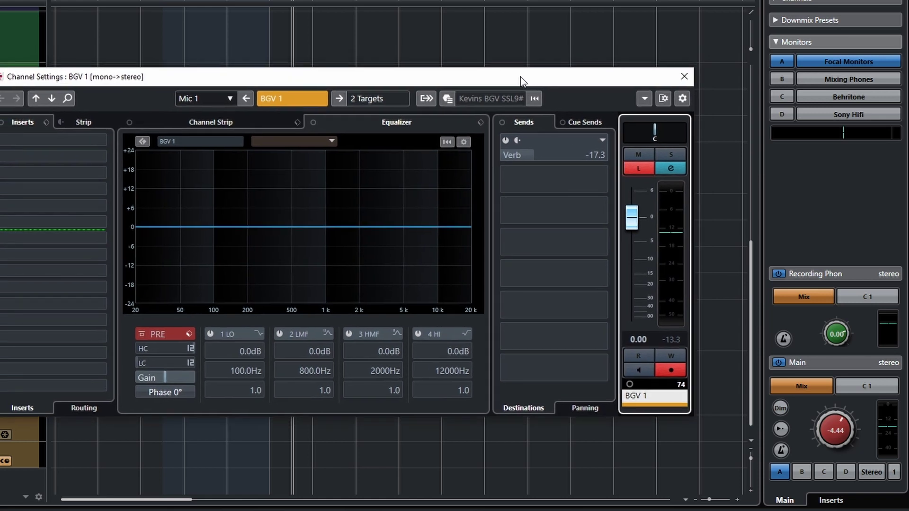
click(803, 361)
scroll(802, 361, down, 2)
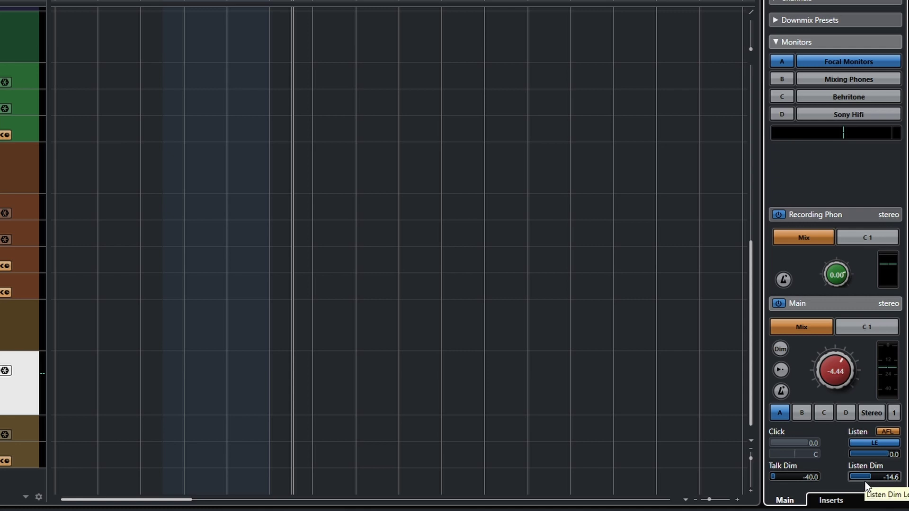
drag(865, 478, 813, 480)
drag(850, 475, 871, 476)
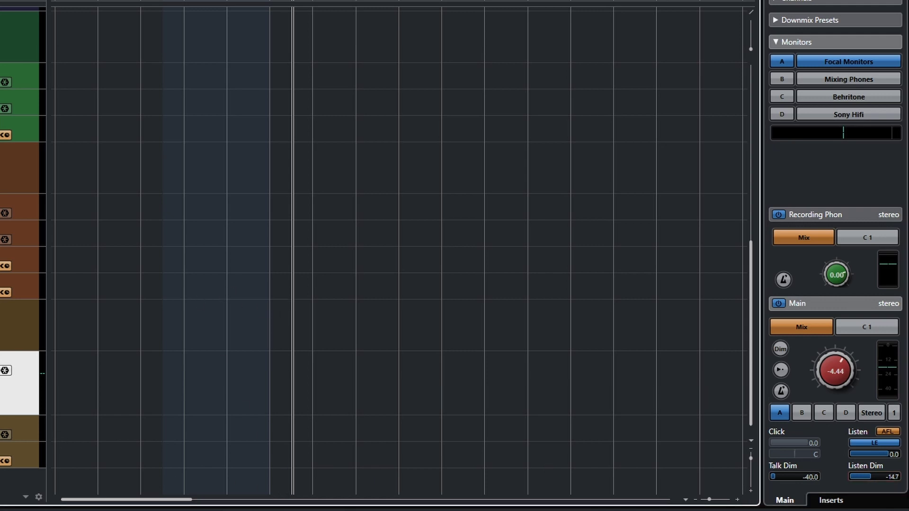
key(e)
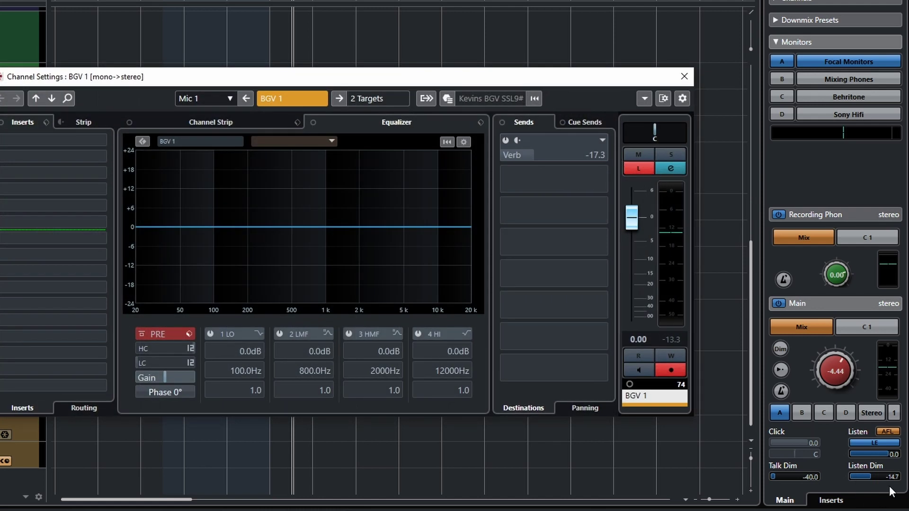
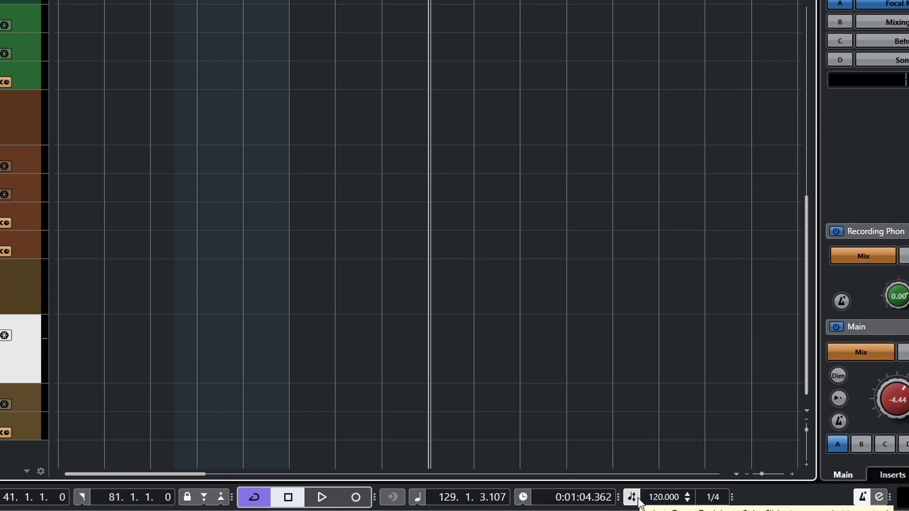
Set the project's fixed tempo to 150 BPM.
click(663, 501)
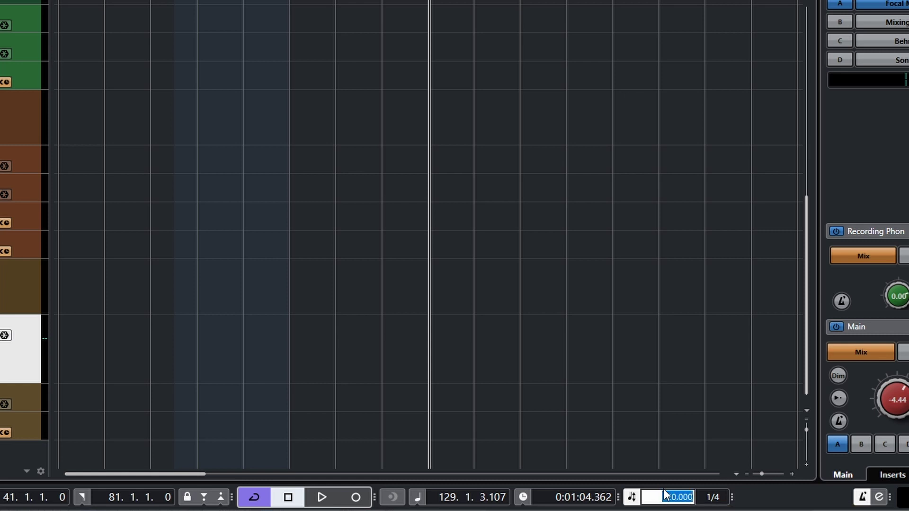
key(Escape)
click(653, 498)
text(150)
key(Return)
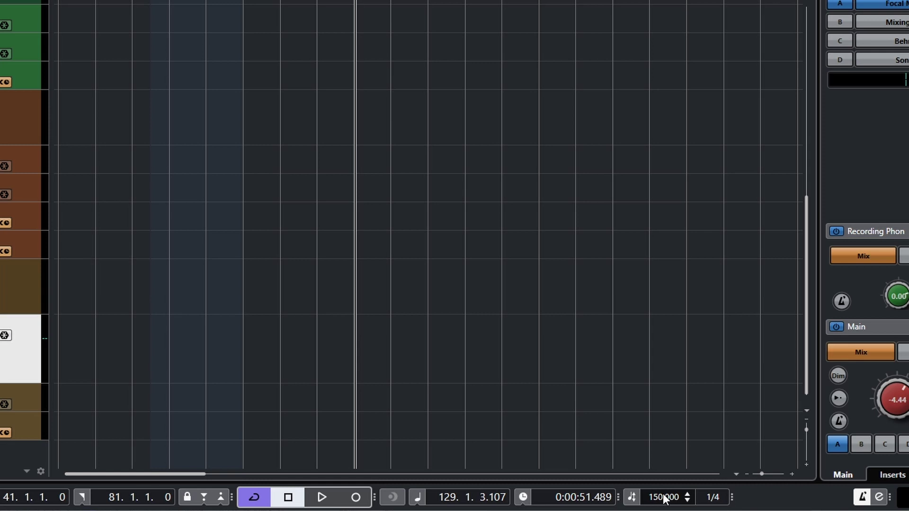
Set the project tempo to 100 BPM and restore it to 120 BPM.
click(665, 498)
text(100)
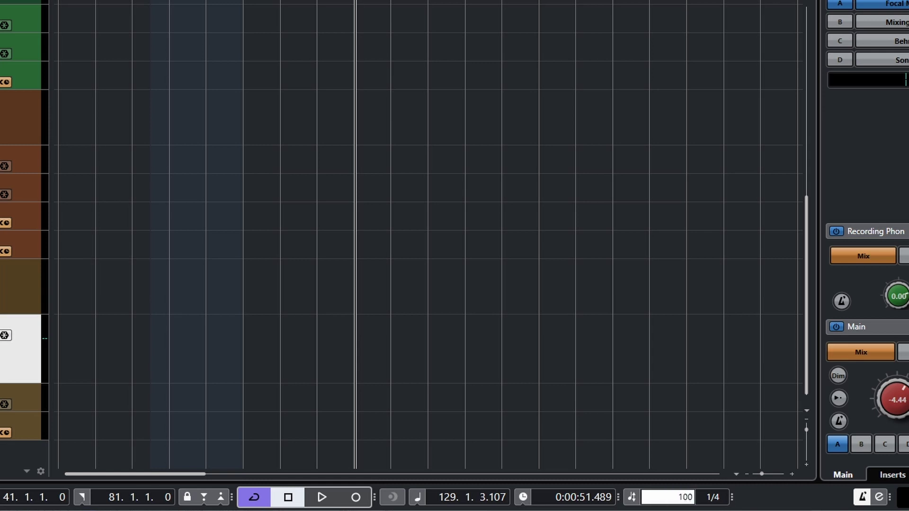
key(Return)
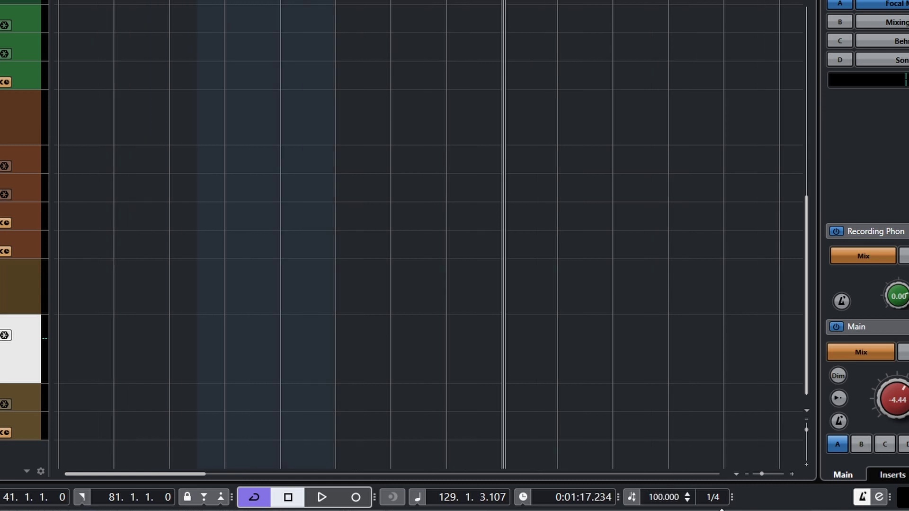
click(662, 497)
text(120)
key(Return)
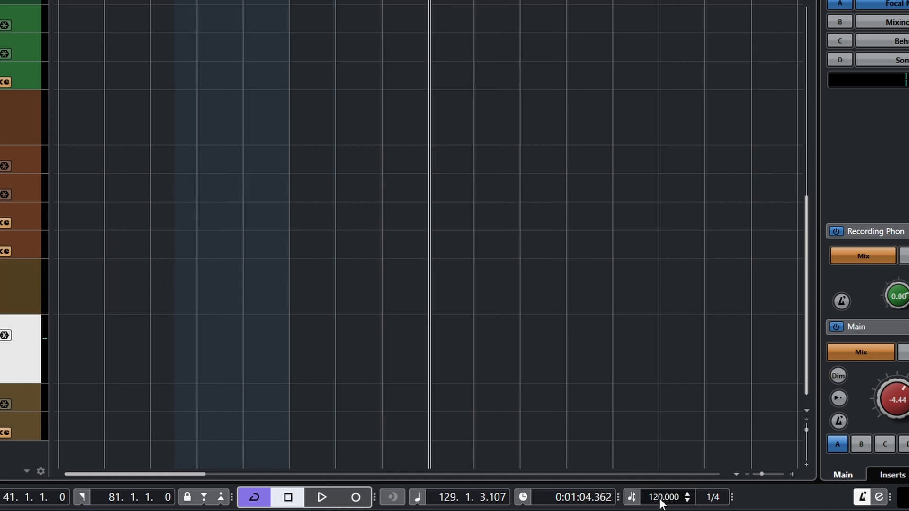
Open the floating Transport panel, leave its tempo value at 120 and activate the tempo track.
key(F2)
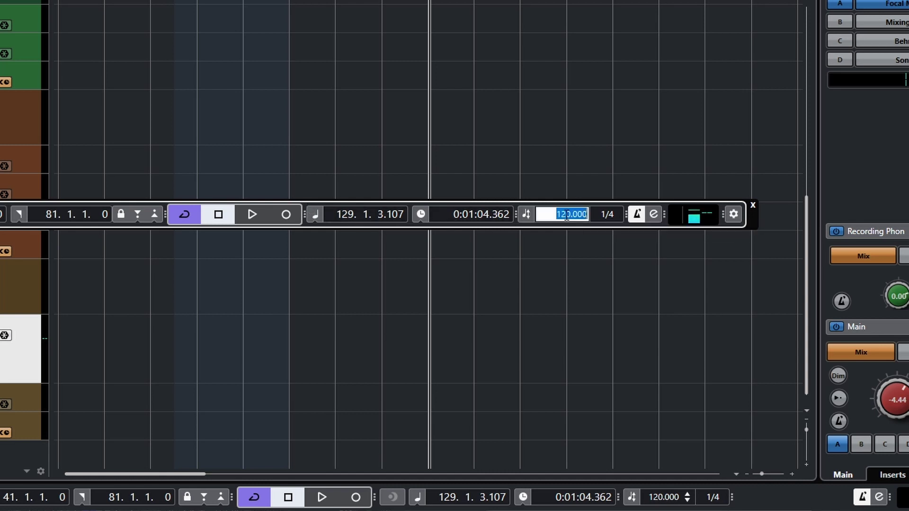
key(Return)
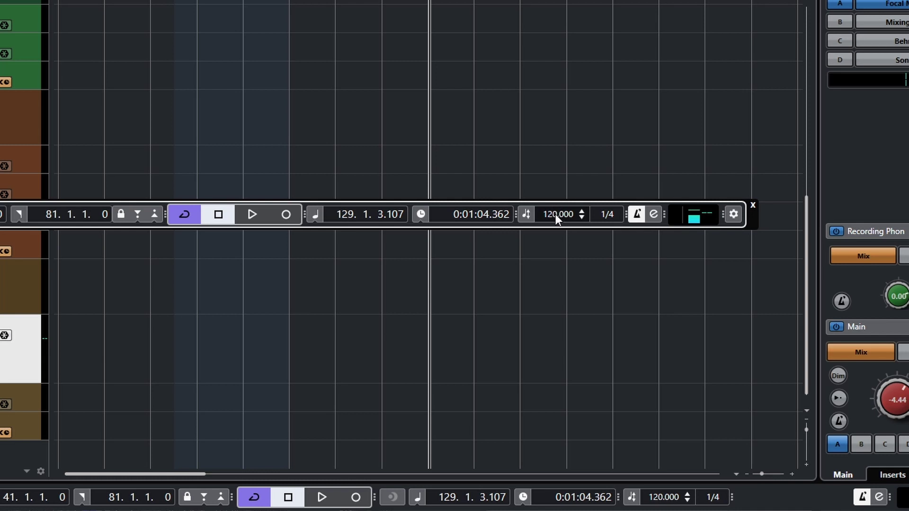
click(533, 219)
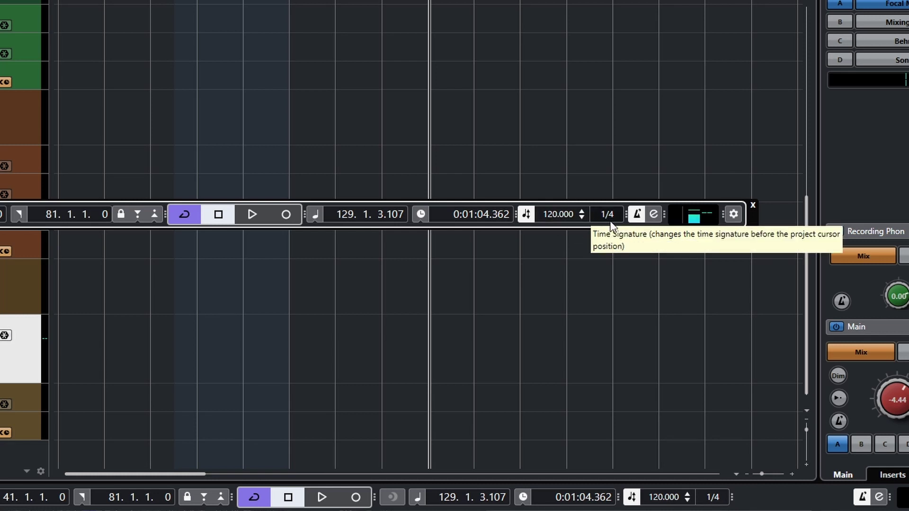
Toggle the metronome click off and on, and open the Metronome Setup dialog.
click(638, 217)
click(638, 218)
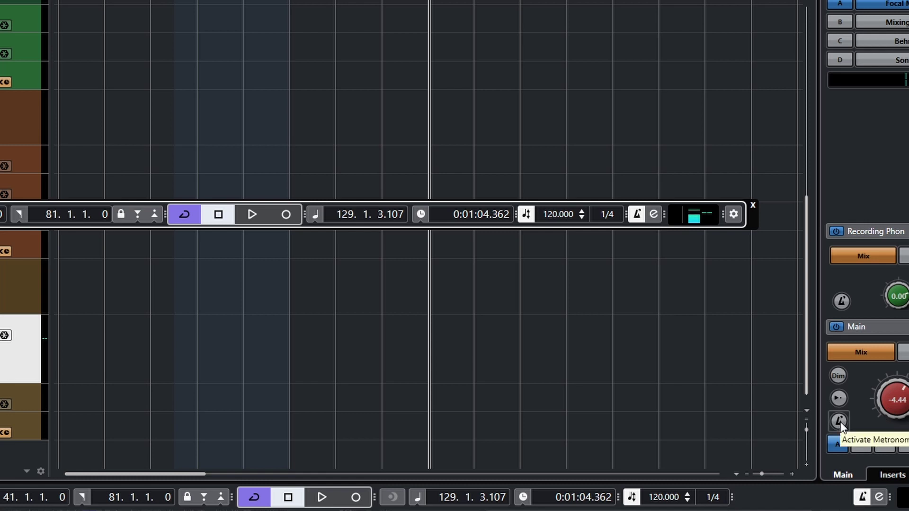
click(865, 498)
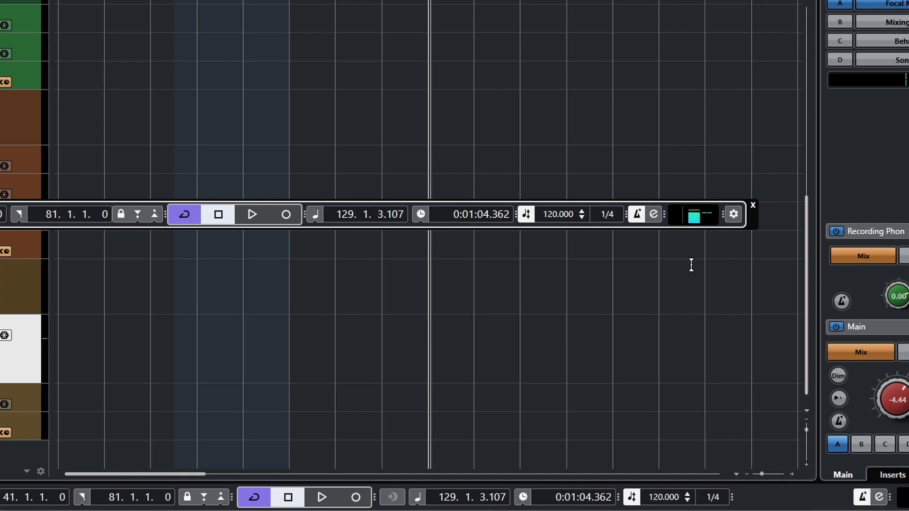
click(640, 214)
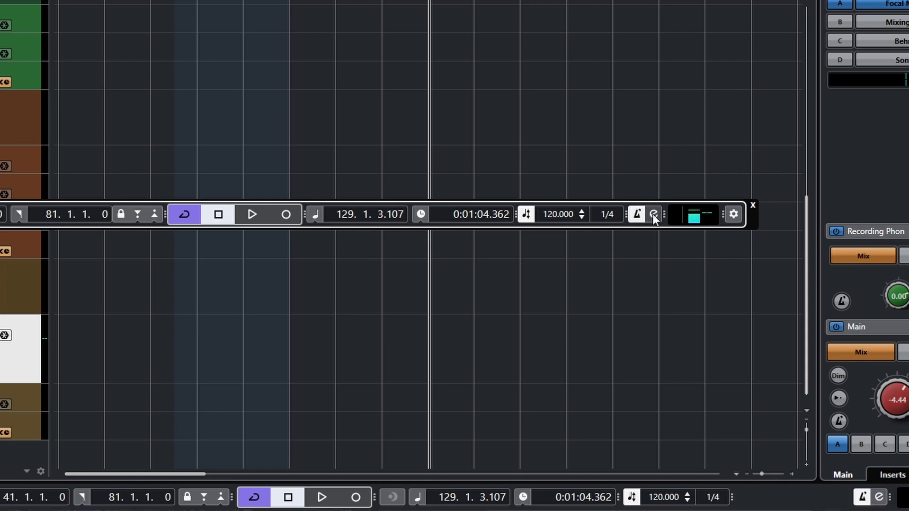
click(654, 214)
drag(530, 27, 479, 0)
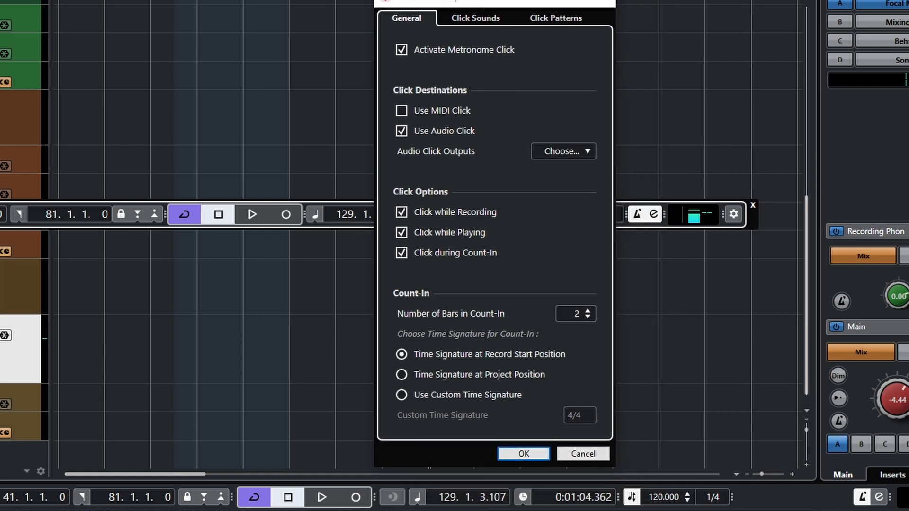
Examine the metronome's general settings: click activation, MIDI and audio click destinations, available audio click outputs and the click-while-playing option.
click(401, 50)
click(401, 51)
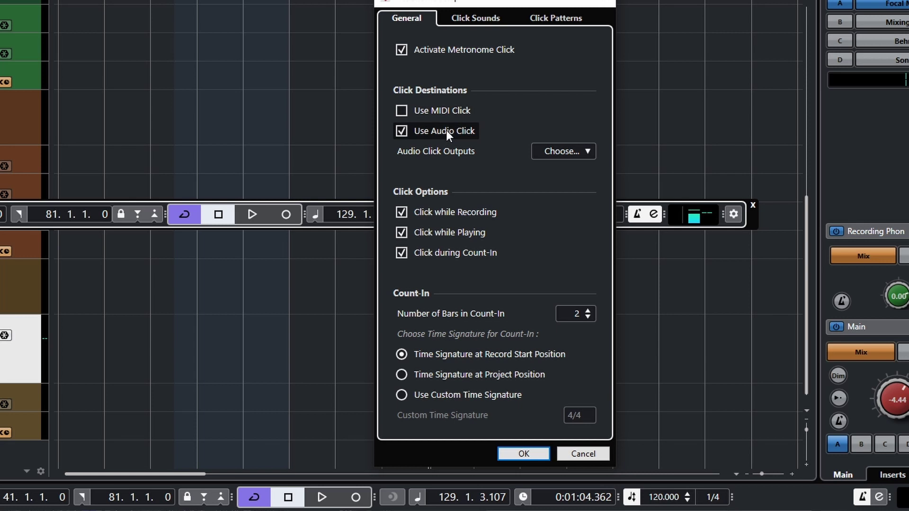
click(401, 112)
click(590, 153)
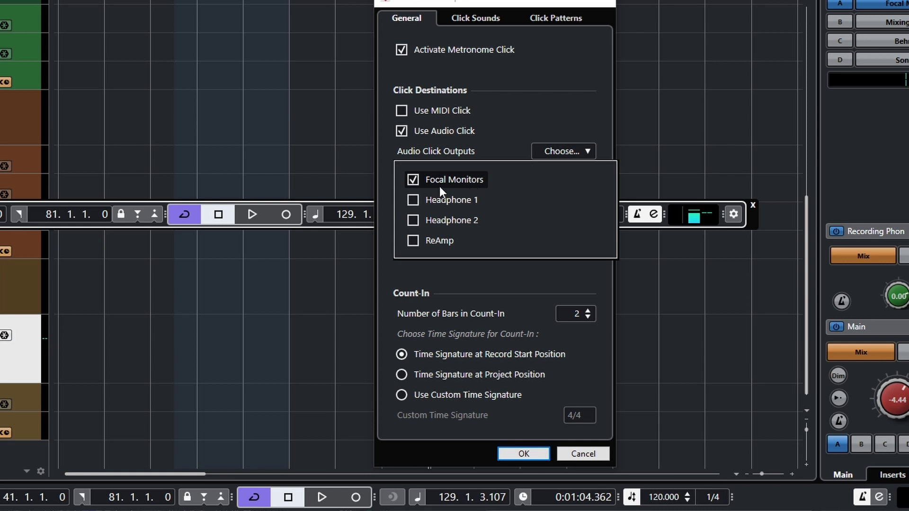
click(554, 154)
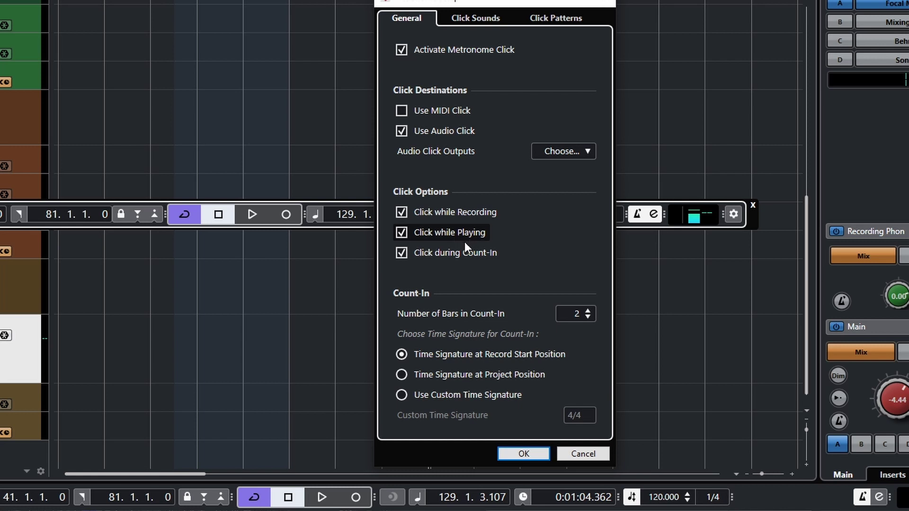
click(402, 232)
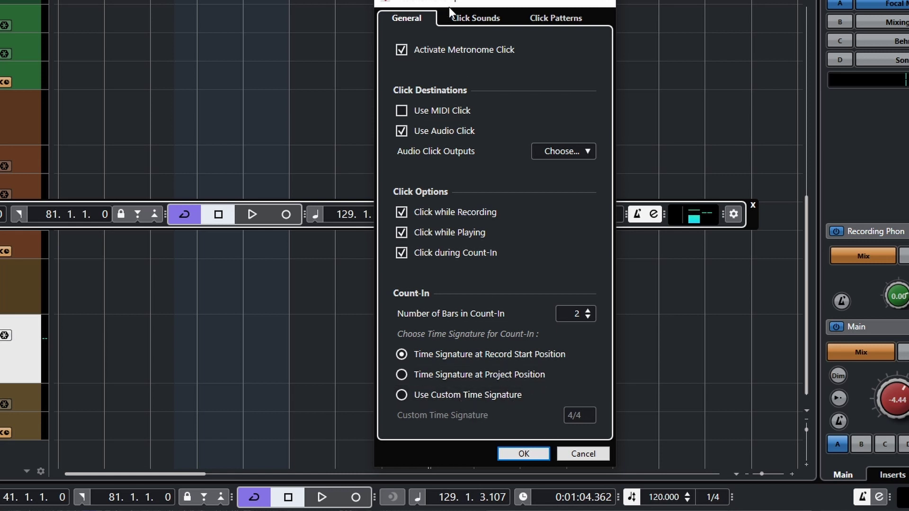
Examine the metronome's click sound settings, including the available MIDI output ports and the click sound presets.
click(471, 20)
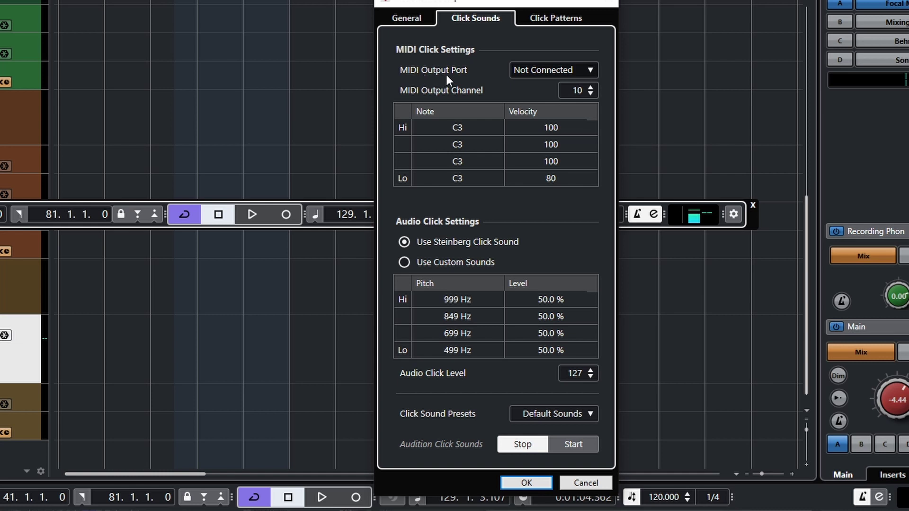
click(553, 75)
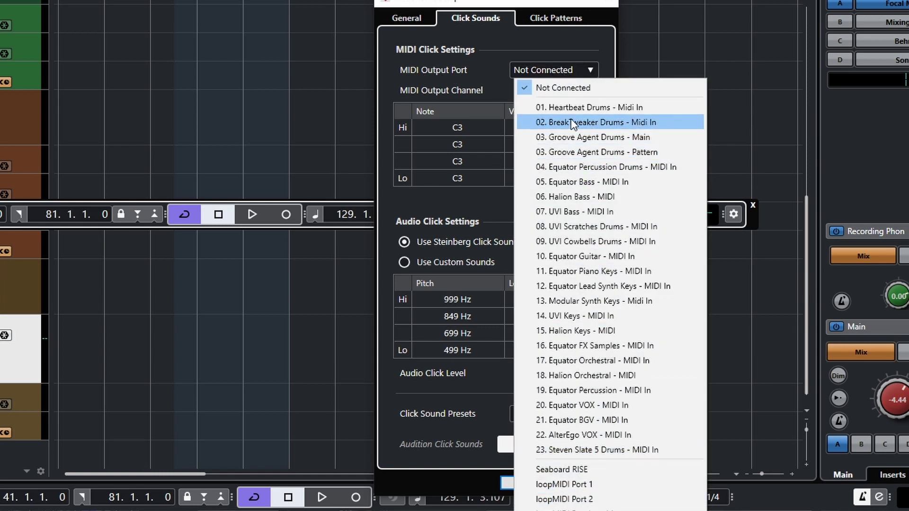
click(552, 61)
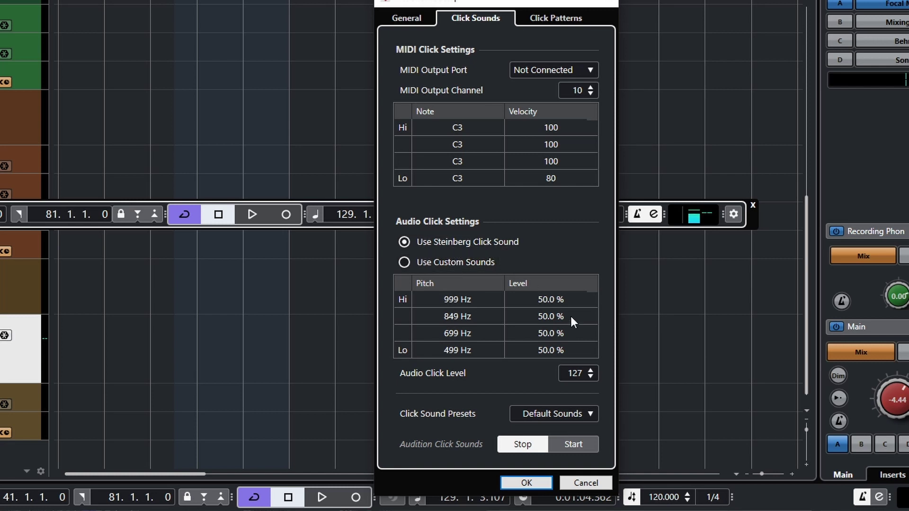
click(581, 413)
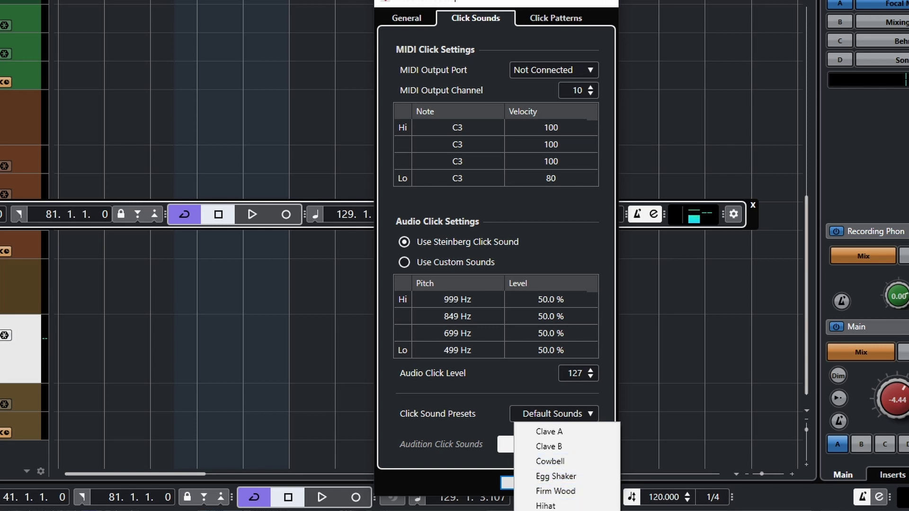
click(479, 404)
Examine the metronome's click patterns for all time signatures and return to the general metronome settings.
click(555, 21)
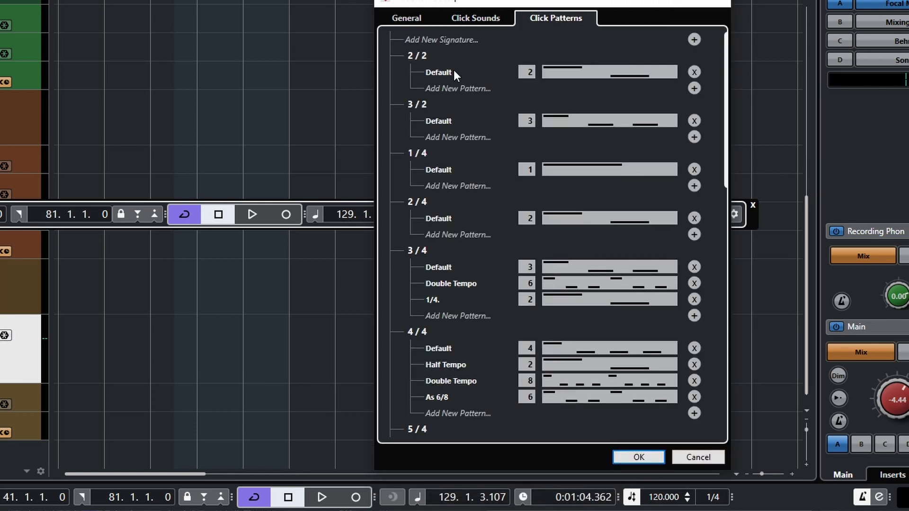
scroll(437, 256, down, 10)
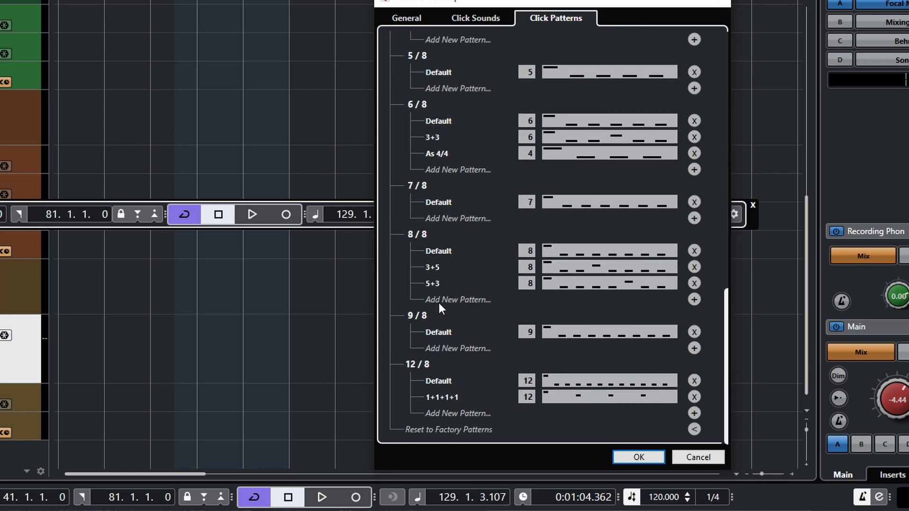
scroll(440, 306, up, 10)
scroll(445, 319, down, 10)
scroll(462, 339, up, 10)
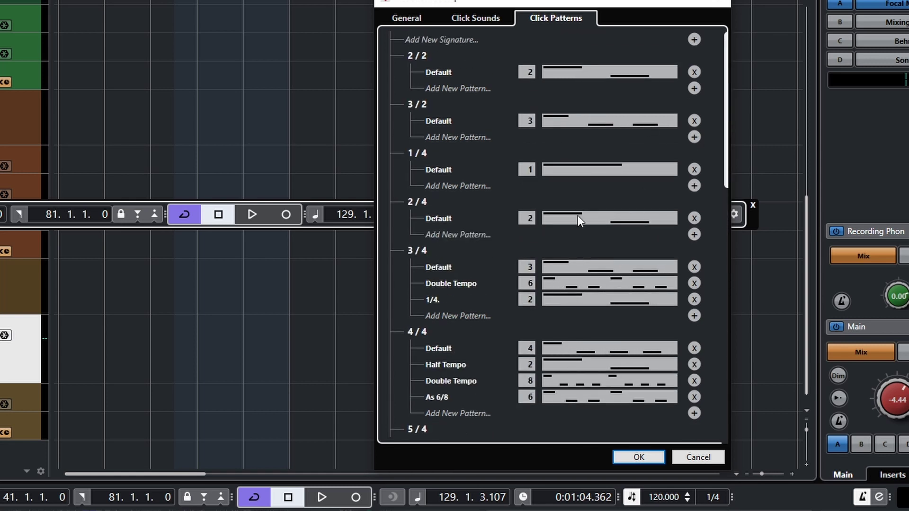
scroll(575, 205, down, 10)
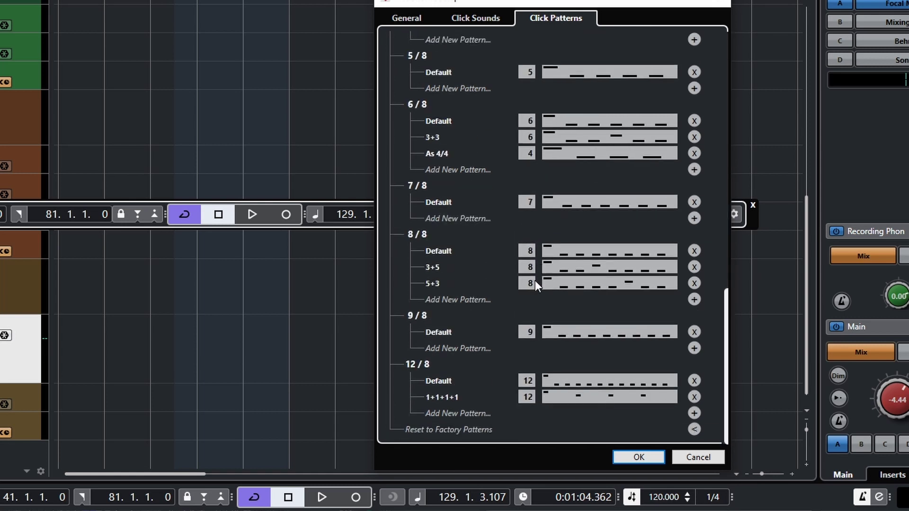
scroll(534, 284, up, 7)
scroll(533, 287, up, 3)
click(477, 19)
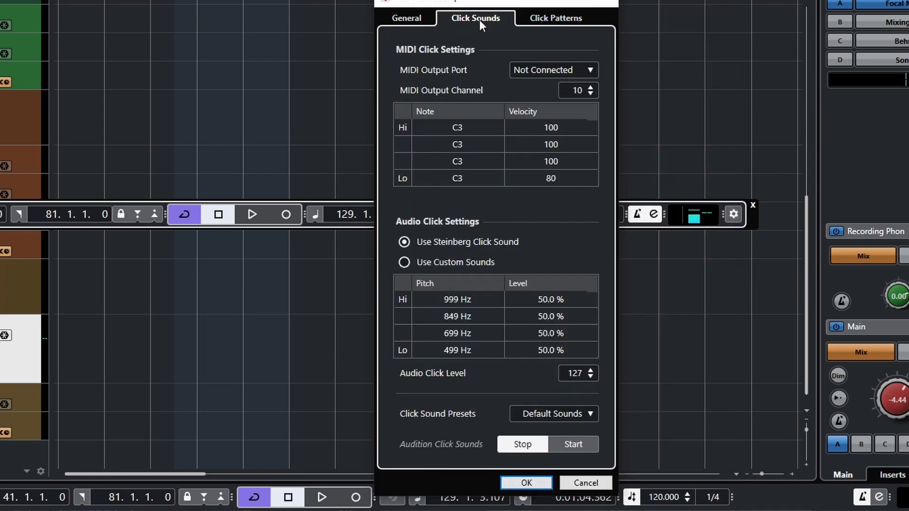
click(412, 17)
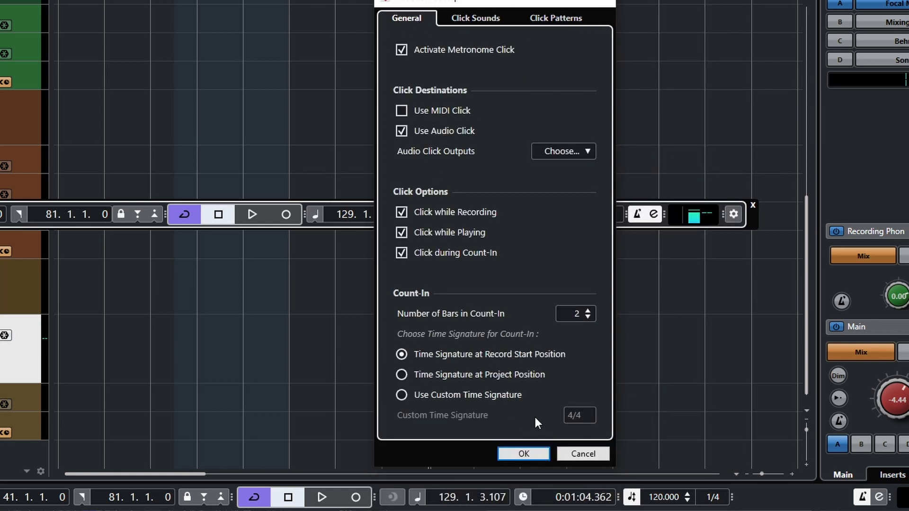
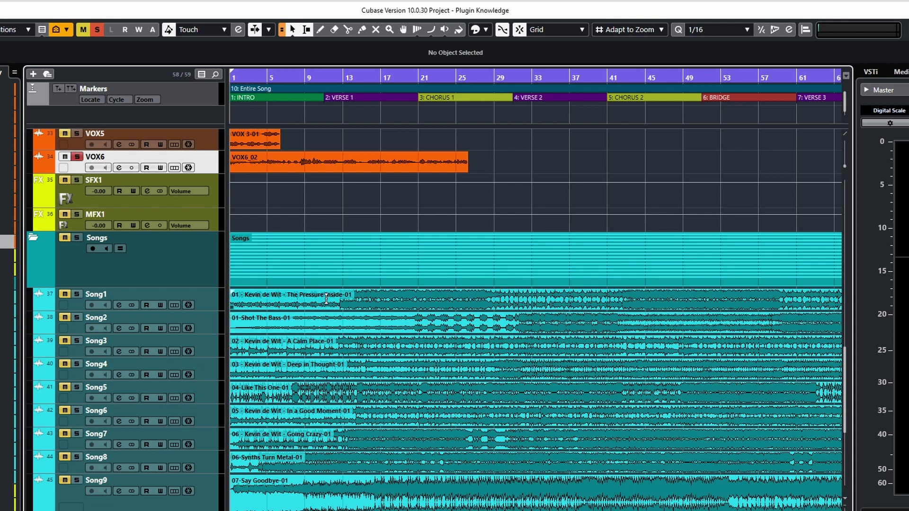
Turn off the combined selection tools and select the Song1 to Song4 events one at a time with Object Selection, ending on Song1.
click(283, 32)
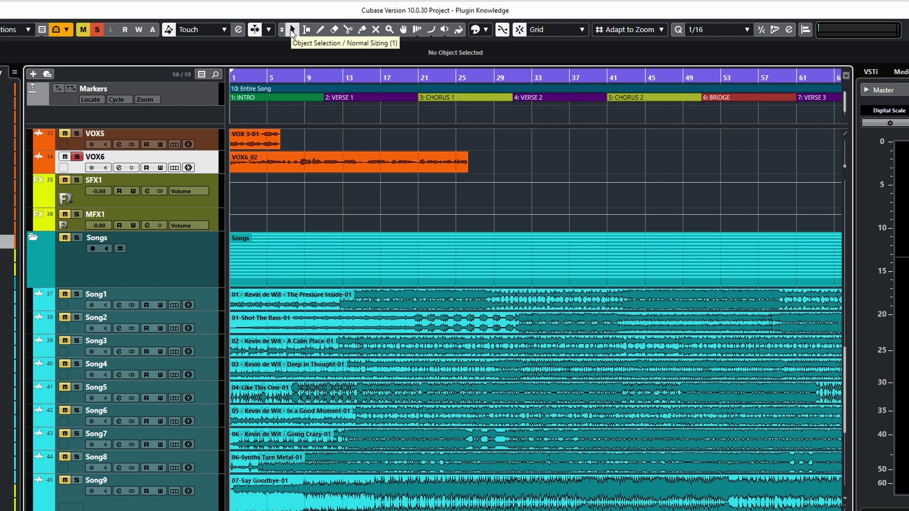
click(458, 300)
click(466, 330)
click(470, 346)
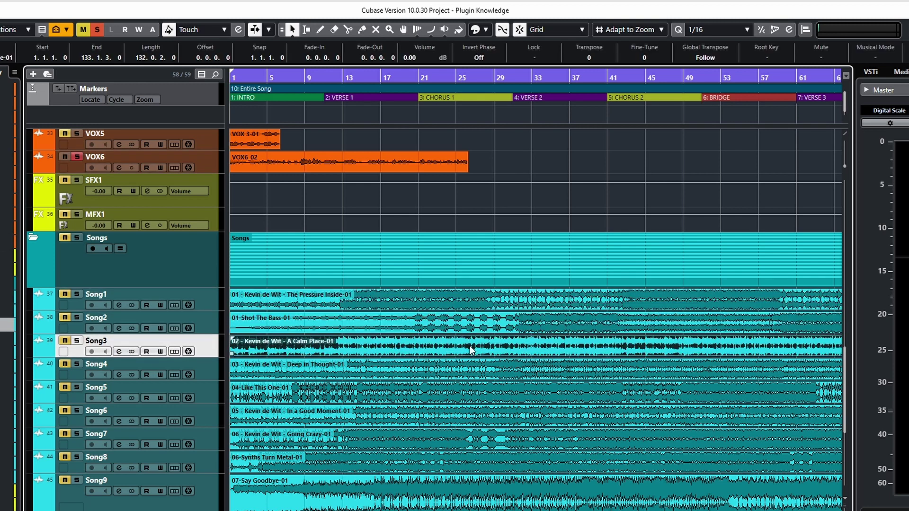
click(480, 374)
click(477, 349)
click(473, 326)
click(469, 306)
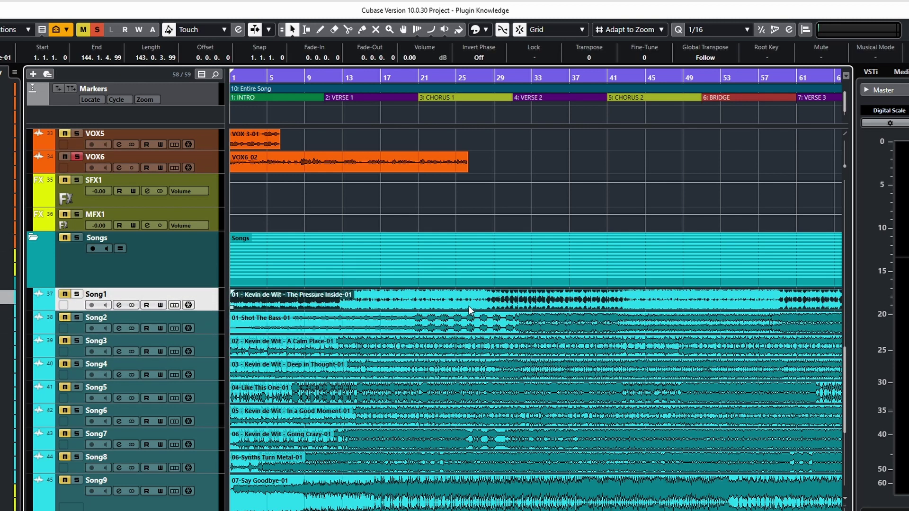
Copy the VOX6_02 event to bar 33 on the VOX6 track and delete the copy.
mouse_move(327, 166)
mouse_down()
mouse_move(305, 162)
mouse_move(597, 161)
mouse_move(325, 181)
mouse_move(336, 158)
mouse_move(290, 159)
mouse_move(497, 163)
mouse_move(315, 172)
mouse_up()
mouse_move(596, 171)
mouse_move(417, 174)
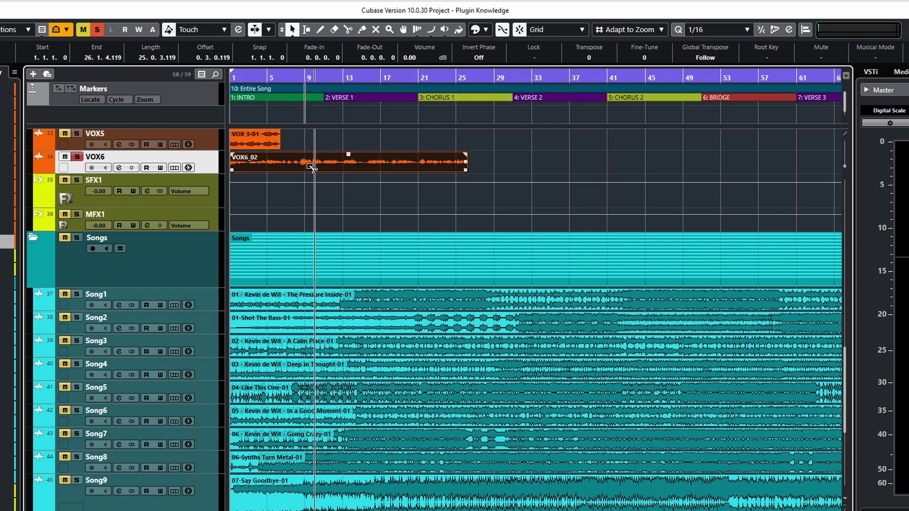
drag(313, 165, 613, 172)
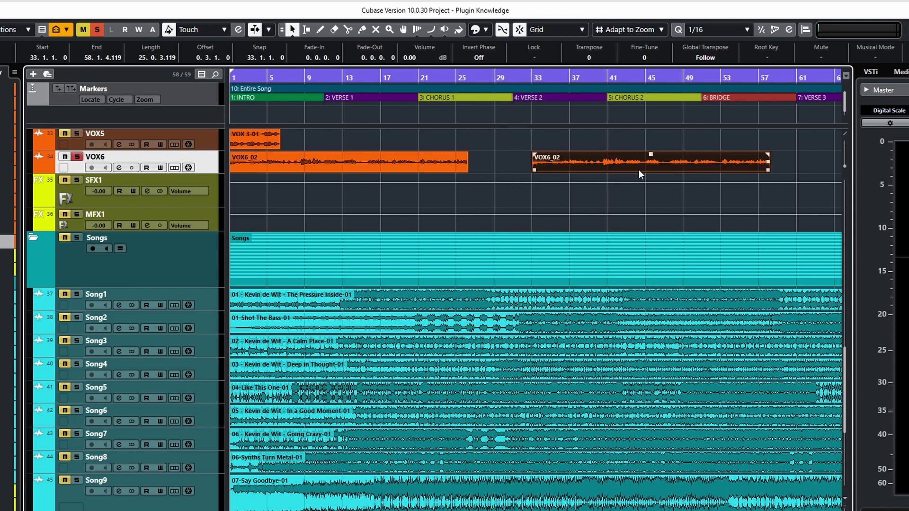
key(Delete)
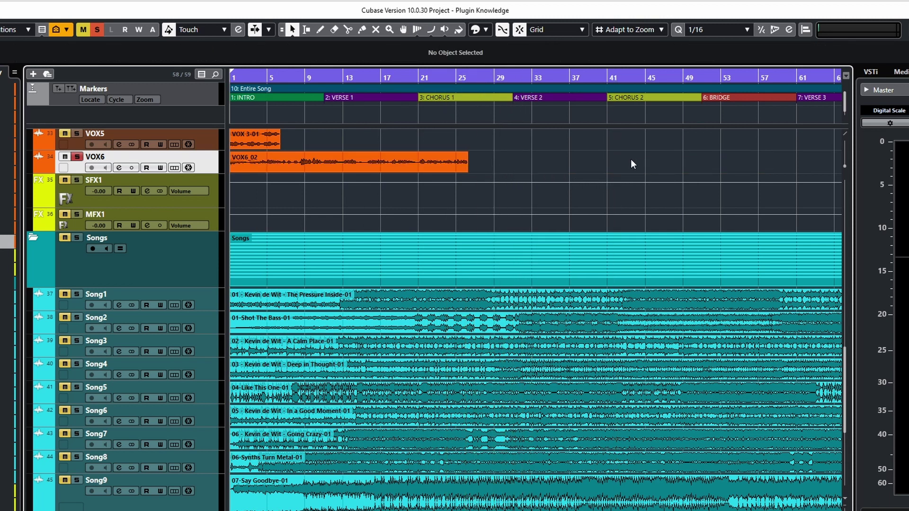
Use the Range Selection tool to select a 14-bar range of the VOX6_02 event, from about bar 7 to bar 21.
drag(374, 170, 317, 162)
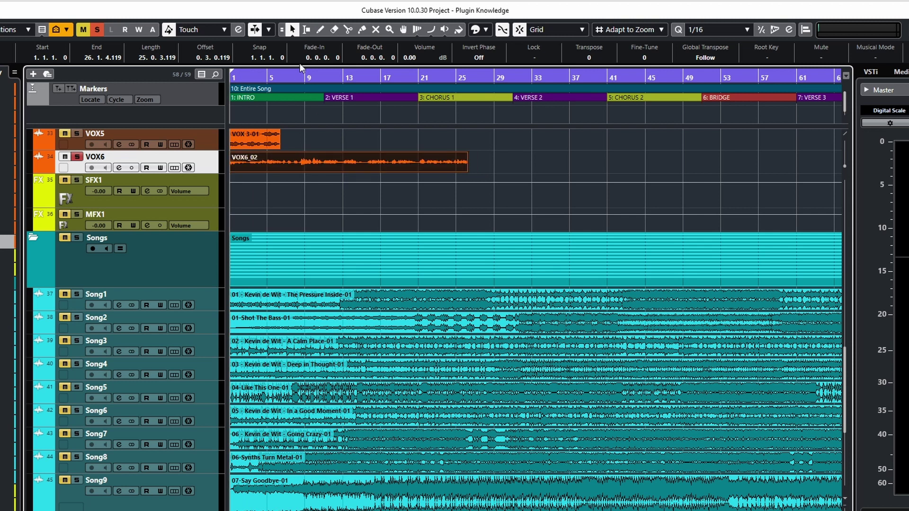
click(306, 30)
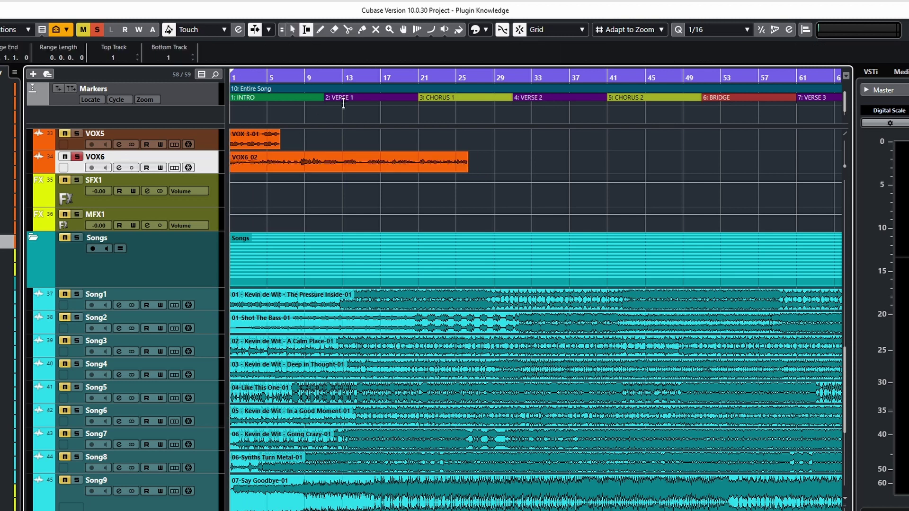
drag(304, 162, 436, 163)
click(437, 163)
click(362, 162)
click(248, 162)
drag(277, 161, 355, 162)
click(278, 161)
click(400, 162)
drag(282, 162, 417, 160)
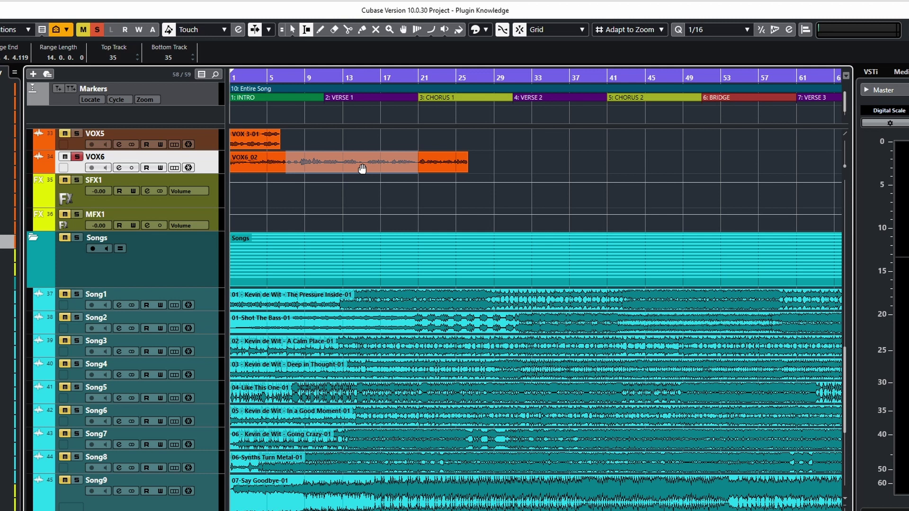
Move the selected VOX6_02 range to bar 34, return it to its original position and clear the range.
drag(363, 169, 618, 165)
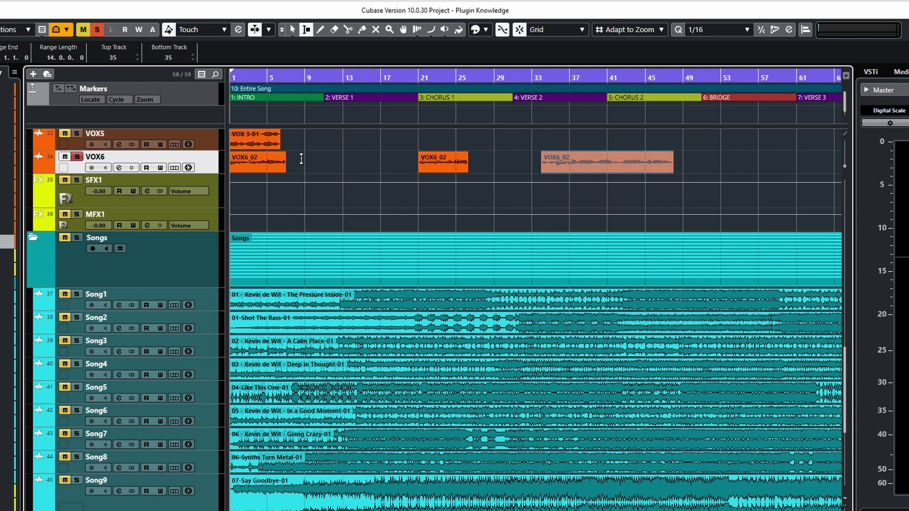
drag(578, 173, 353, 170)
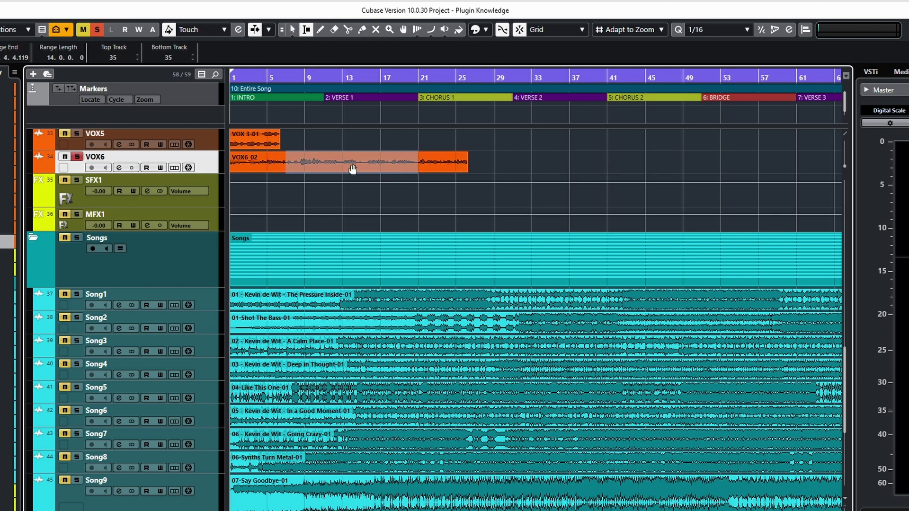
click(356, 179)
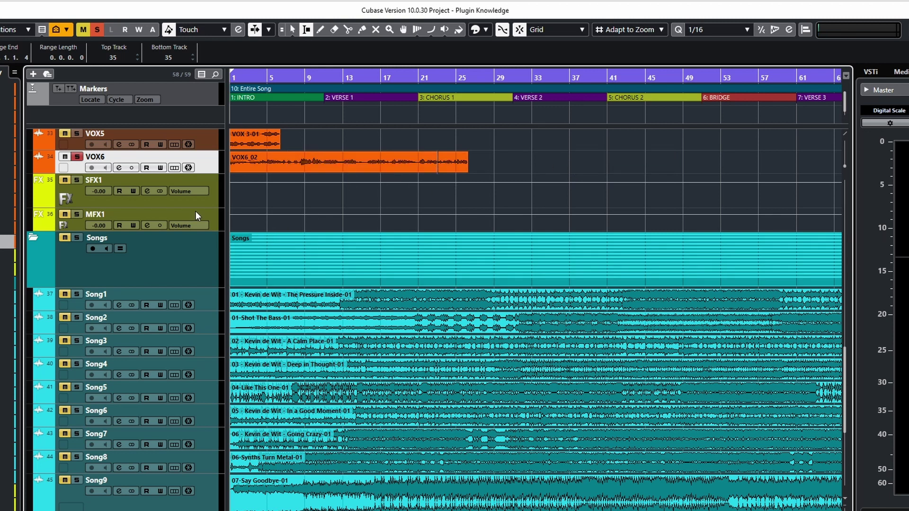
Activate Combine Selection Tools with Object Selection and enlarge the VOX6 track's height to several times its size.
click(294, 32)
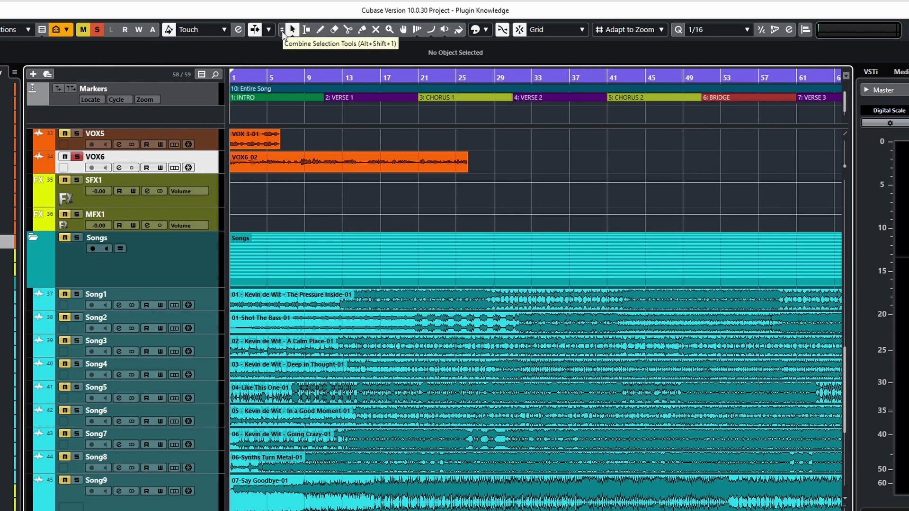
click(281, 31)
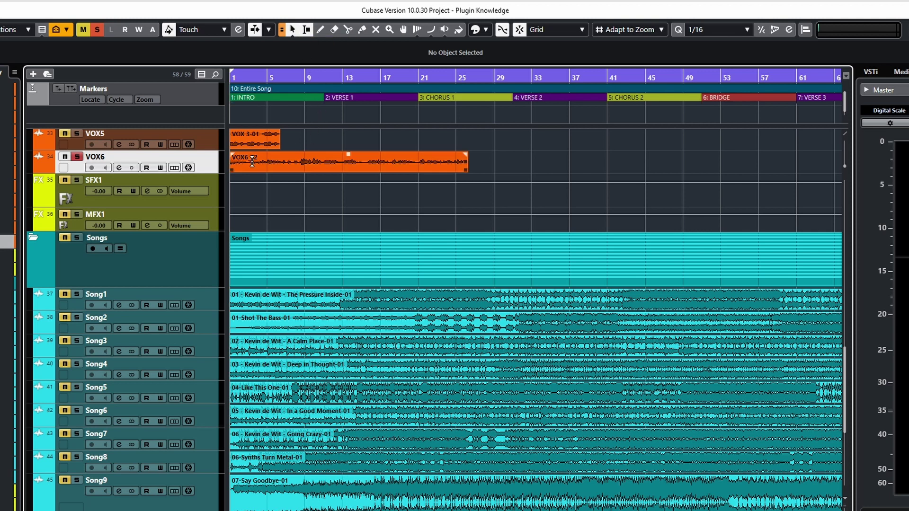
drag(211, 172, 206, 274)
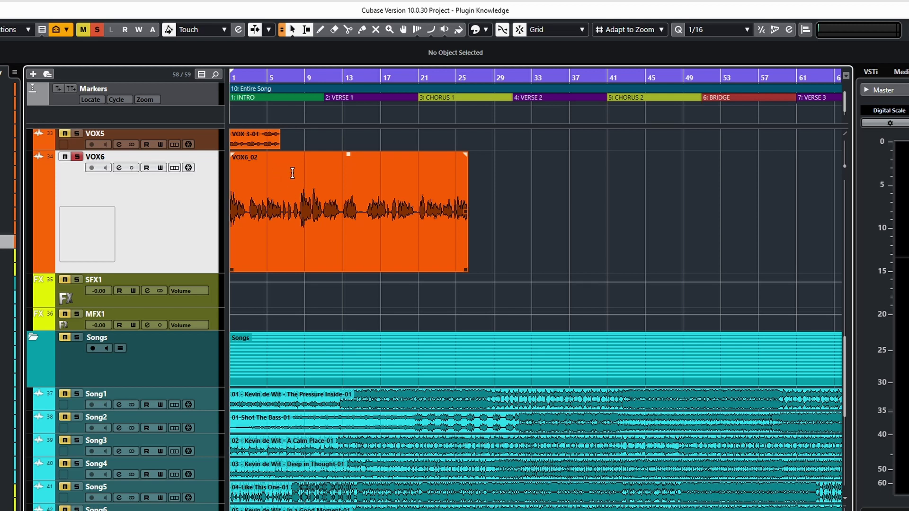
Practise combined selection on the VOX6_02 event: select ranges in its upper half and the whole event from its lower half.
drag(268, 170, 294, 171)
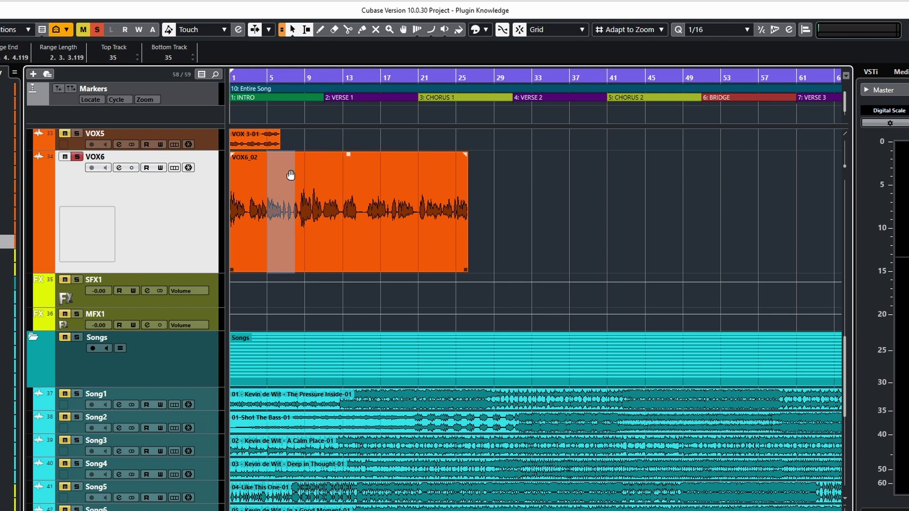
click(344, 243)
drag(326, 230, 355, 232)
drag(302, 167, 397, 177)
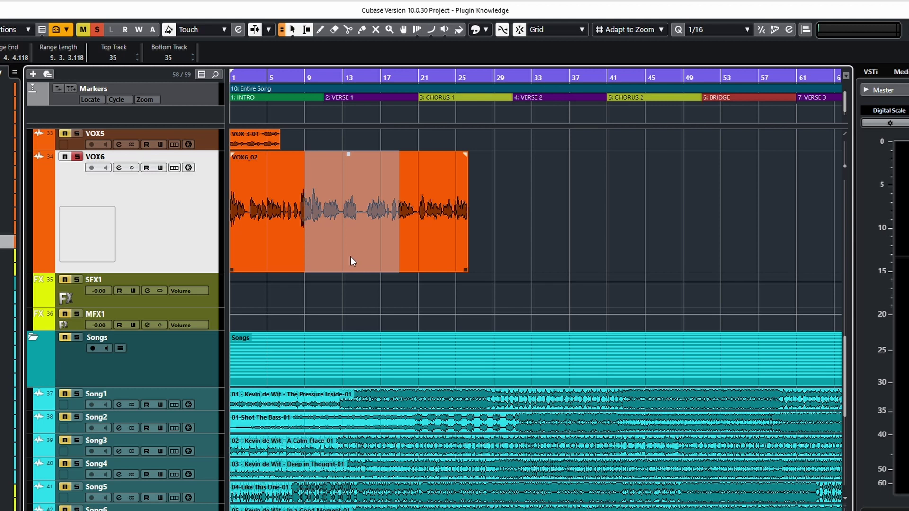
mouse_move(351, 257)
mouse_down()
mouse_move(459, 256)
mouse_move(350, 240)
mouse_up()
Select a 12-bar range of VOX6_02 from about bar 8, move it to bar 33 and return it to its original position.
drag(300, 178, 409, 184)
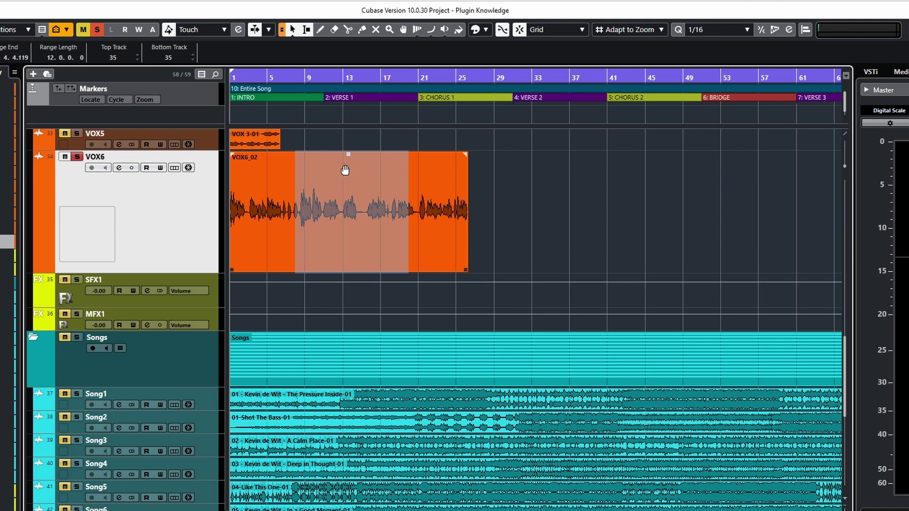
drag(345, 175, 584, 166)
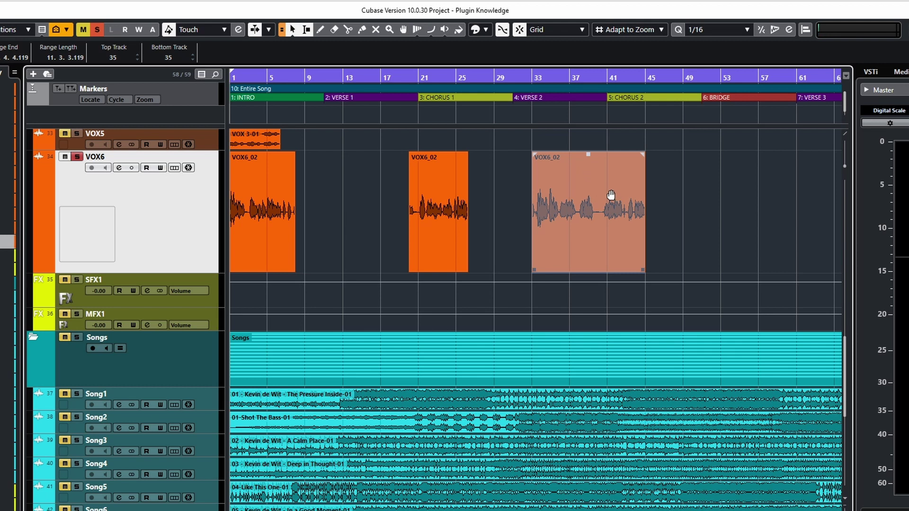
drag(591, 175, 362, 182)
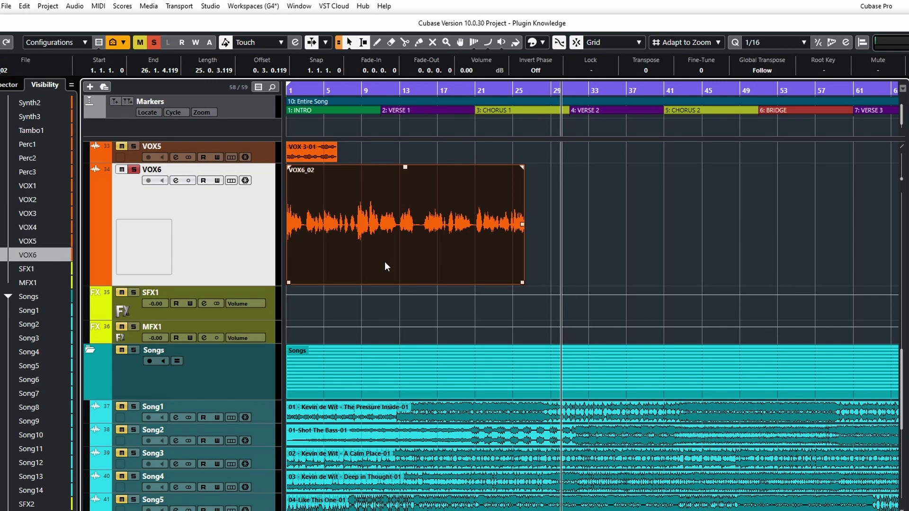
Copy the VOX6_02 event and paste the copy at about bar 40 on the VOX6 track.
click(26, 7)
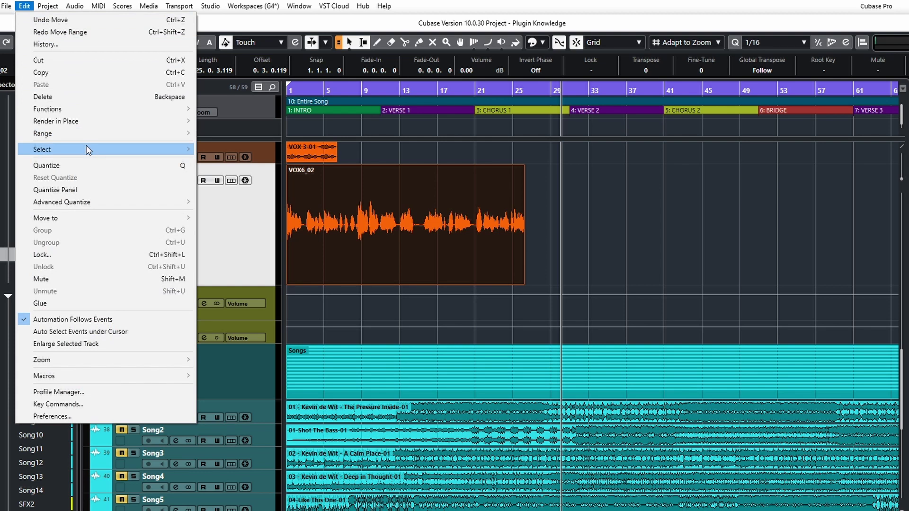
click(48, 76)
click(652, 229)
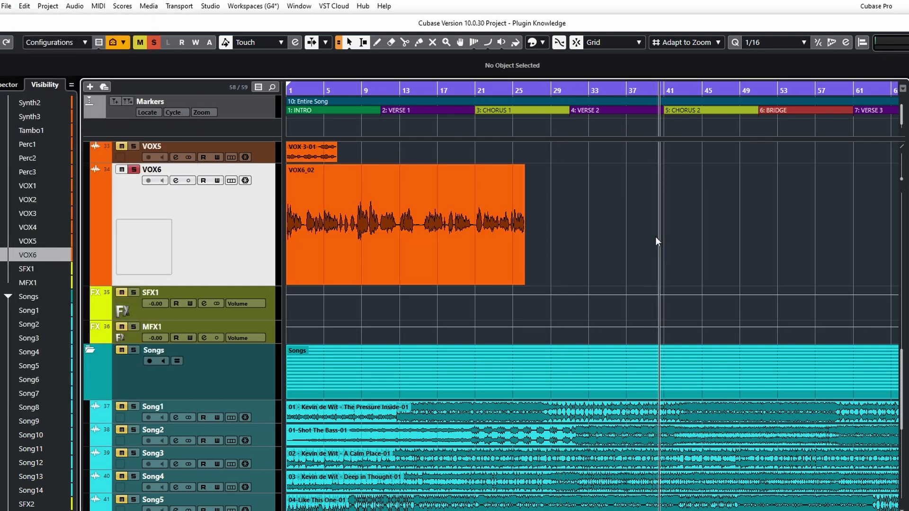
click(656, 236)
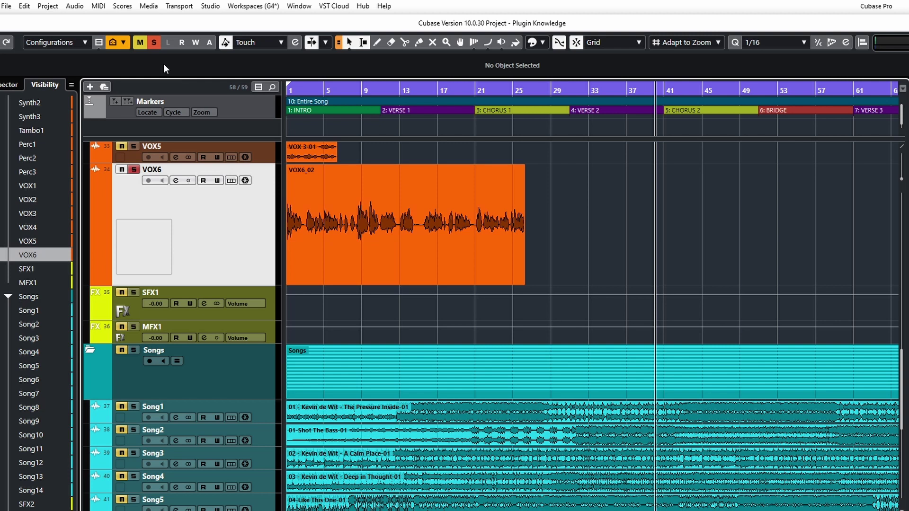
click(22, 6)
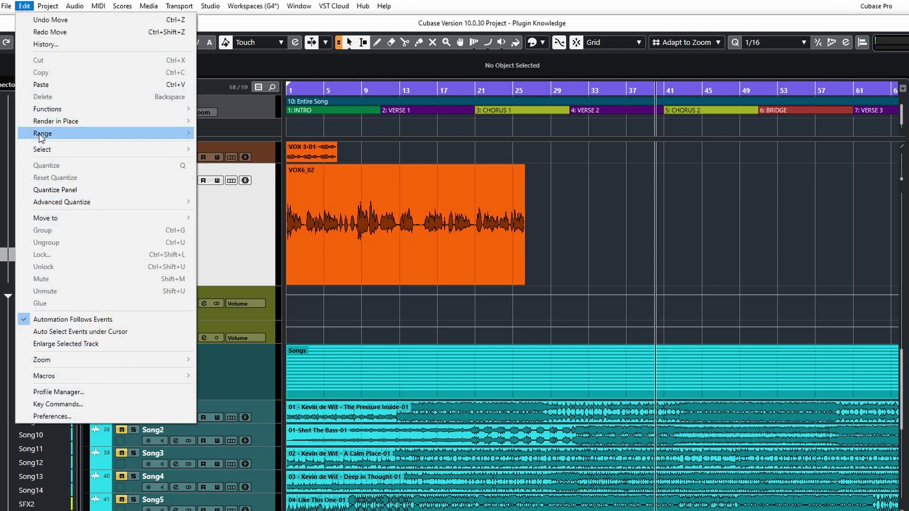
click(41, 85)
click(390, 189)
click(790, 261)
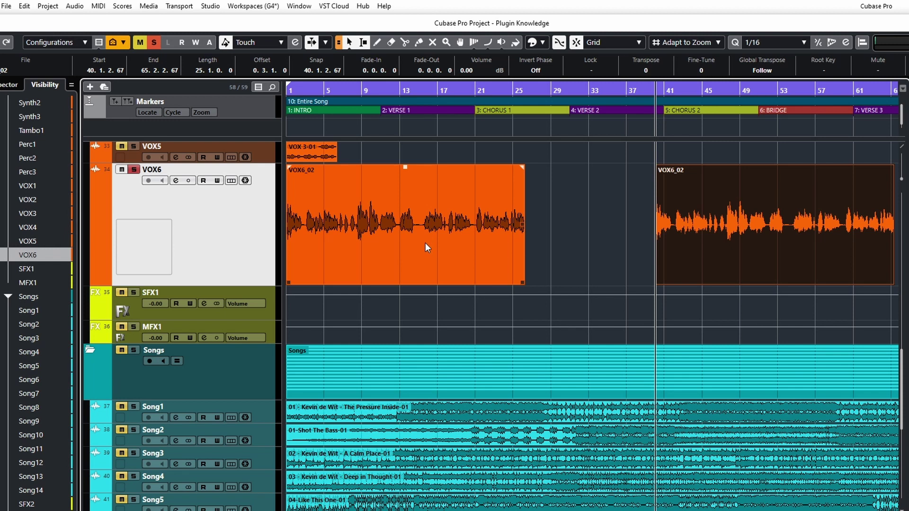
Copy VOX6_02 again, paste it into the empty area after the original on the VOX6 track, and undo the paste.
right_click(465, 247)
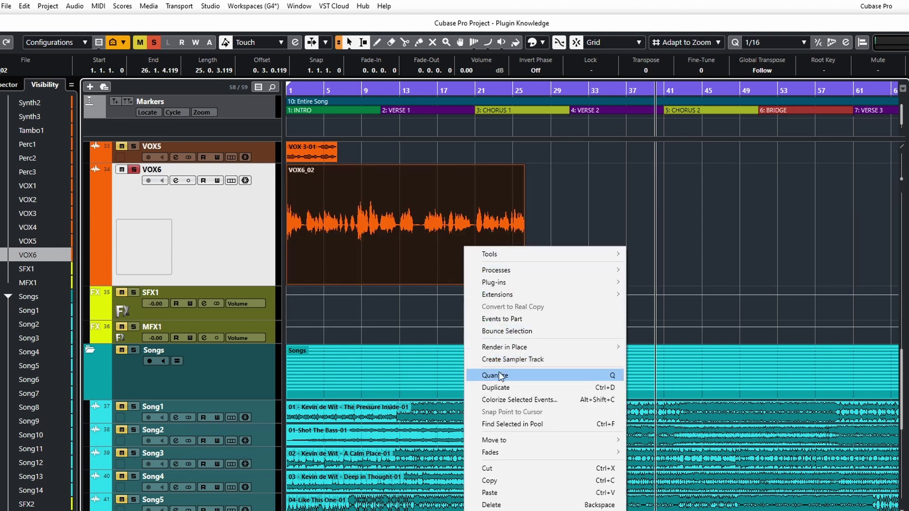
click(490, 481)
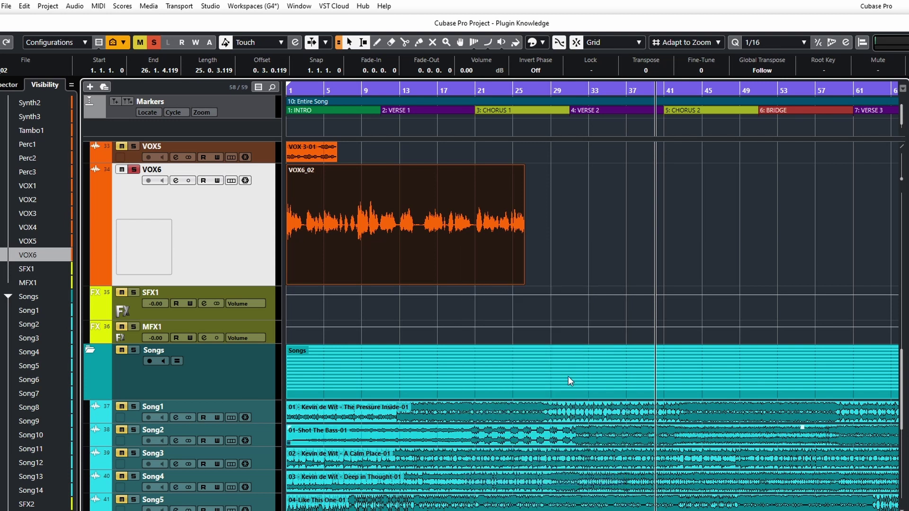
click(619, 197)
right_click(624, 197)
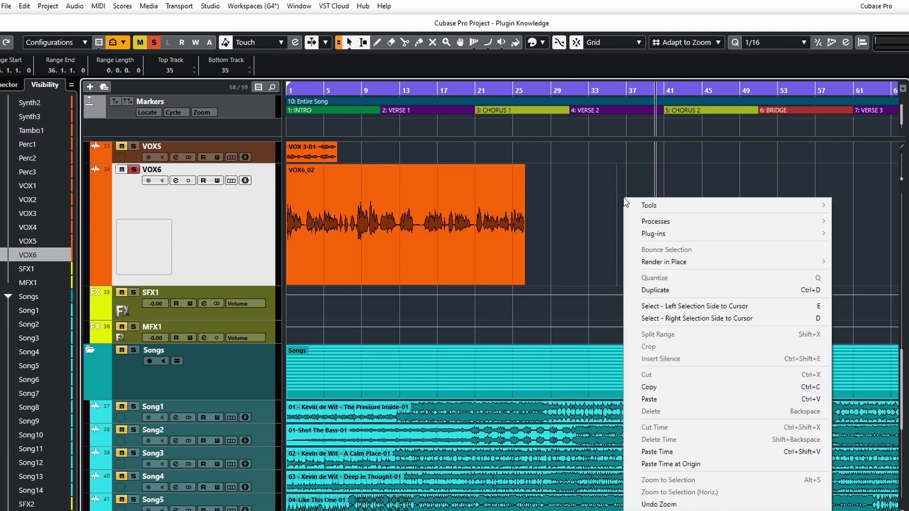
click(667, 398)
key(ctrl+z)
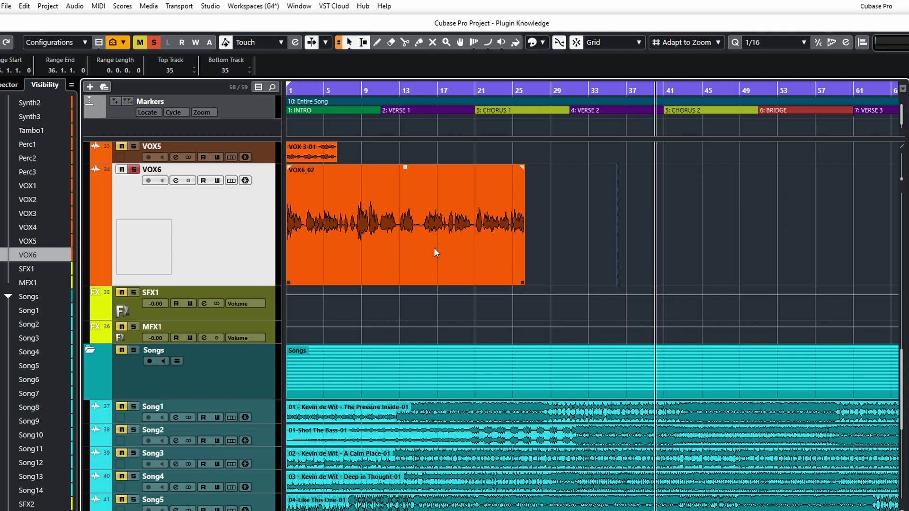
click(570, 205)
click(589, 209)
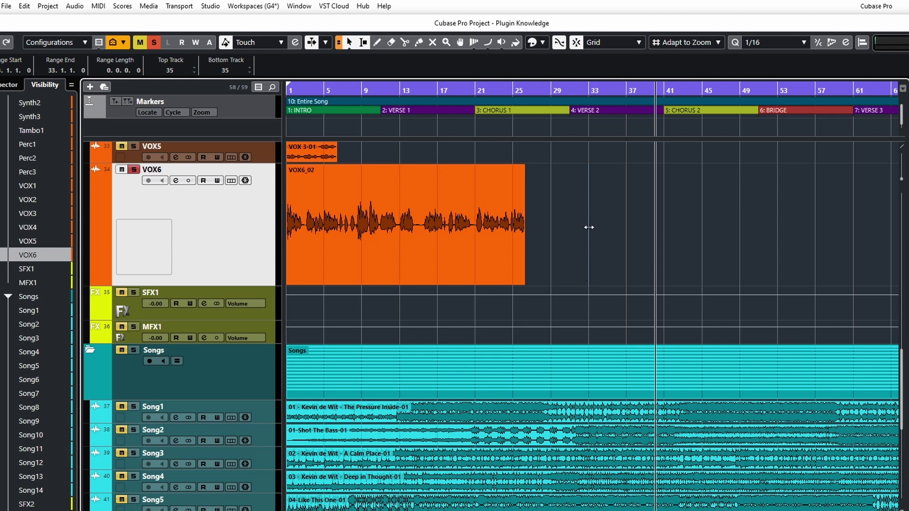
click(445, 241)
Split the VOX6_02 event with the Split tool at about bars 3, 6, 13, 15, 20 and 23.
click(405, 44)
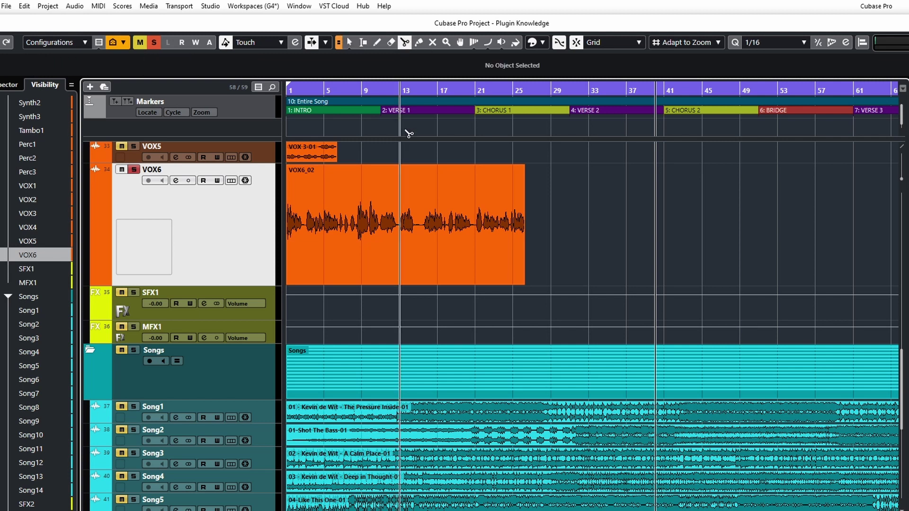
click(422, 226)
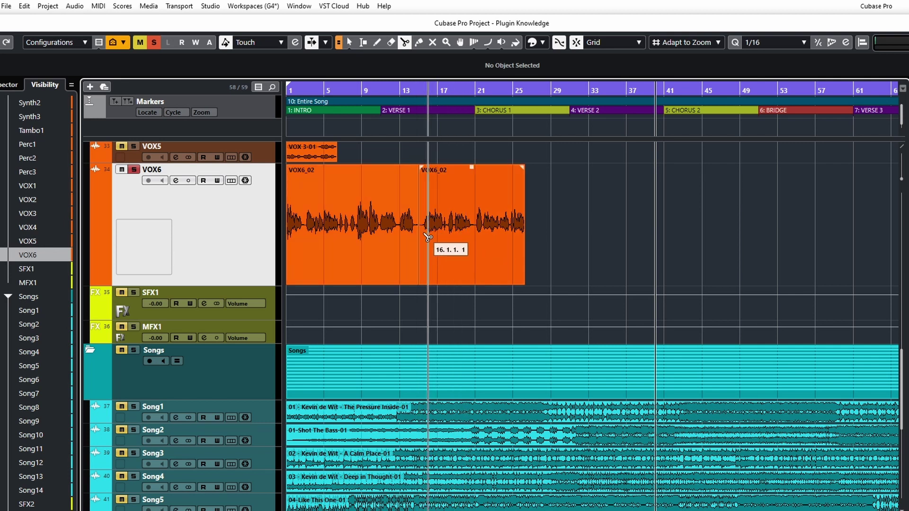
click(306, 238)
click(333, 242)
click(399, 242)
click(466, 244)
click(494, 242)
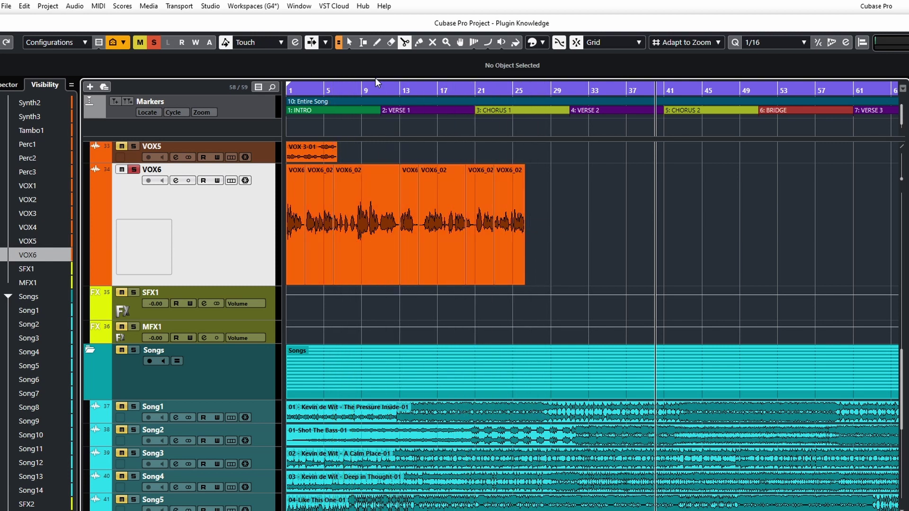
Move the last three VOX6_02 pieces with Object Selection so they start at about bars 30, 23 and 19.
click(349, 42)
drag(502, 249, 567, 254)
click(486, 247)
drag(486, 246, 515, 246)
click(445, 246)
drag(446, 246, 475, 249)
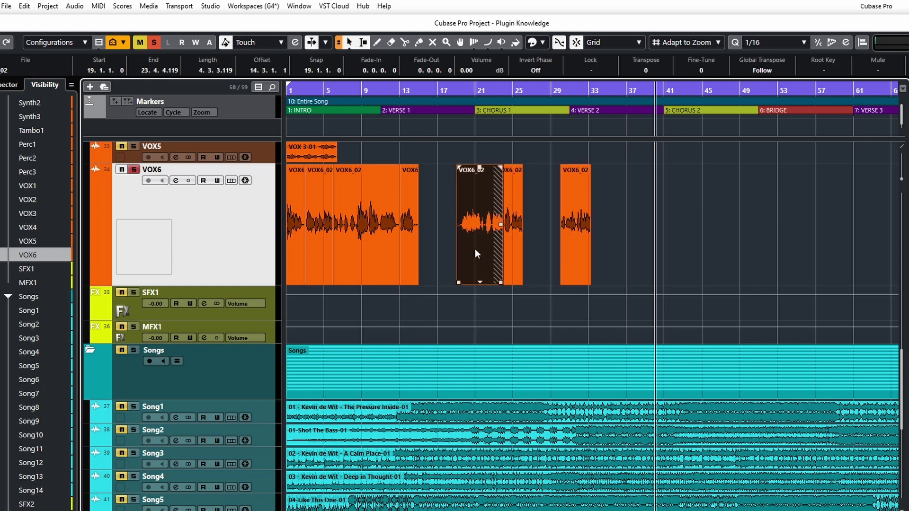
Undo all the piece moves and splits to restore VOX6_02 as a single event.
key(ctrl+z)
key(ctrl+z)
key(ctrl+z)
key(ctrl+z)
key(ctrl+z)
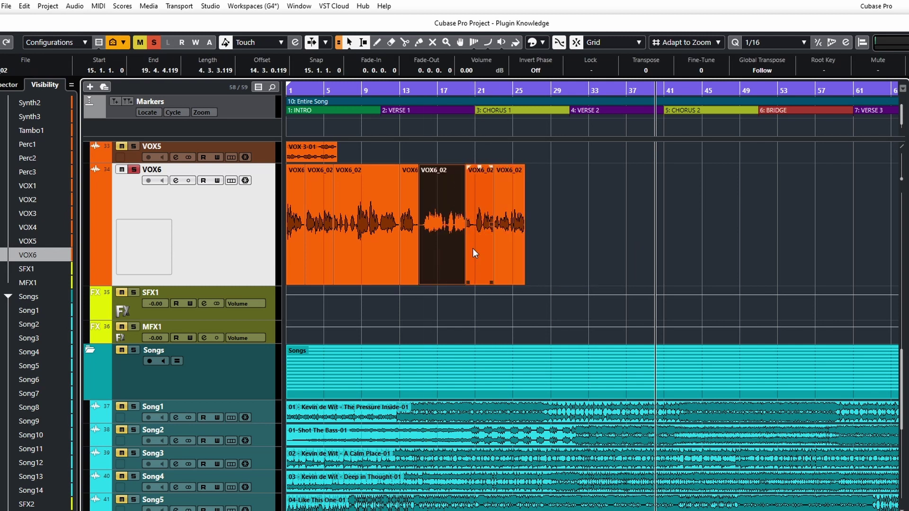
key(ctrl+z)
key(ctrl+z)
key(ctrl+z)
key(ctrl+z)
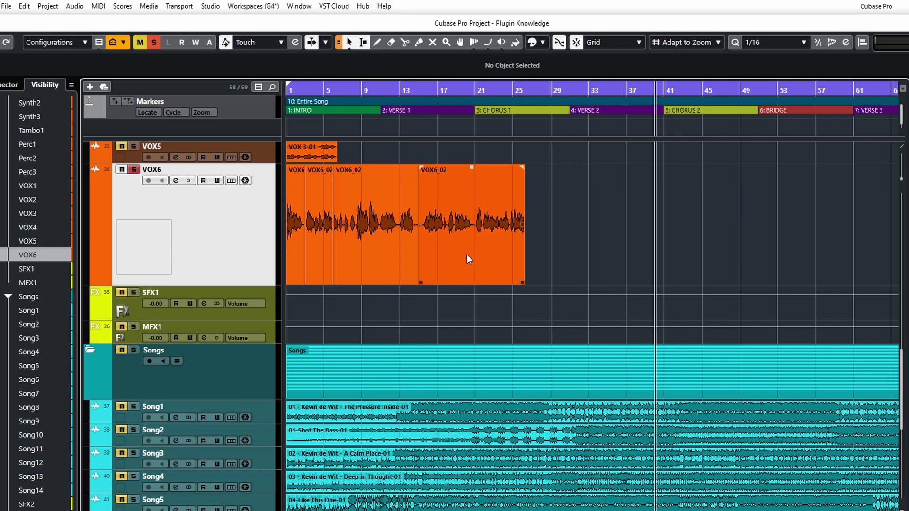
key(ctrl+z)
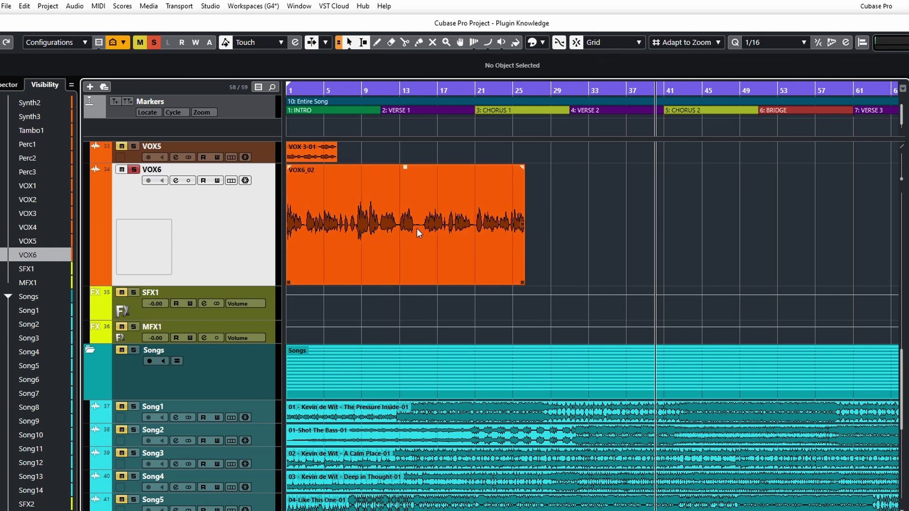
Split VOX6_02 at about bars 15, 21 and 7, undo the splits and leave the Split tool active.
key(3)
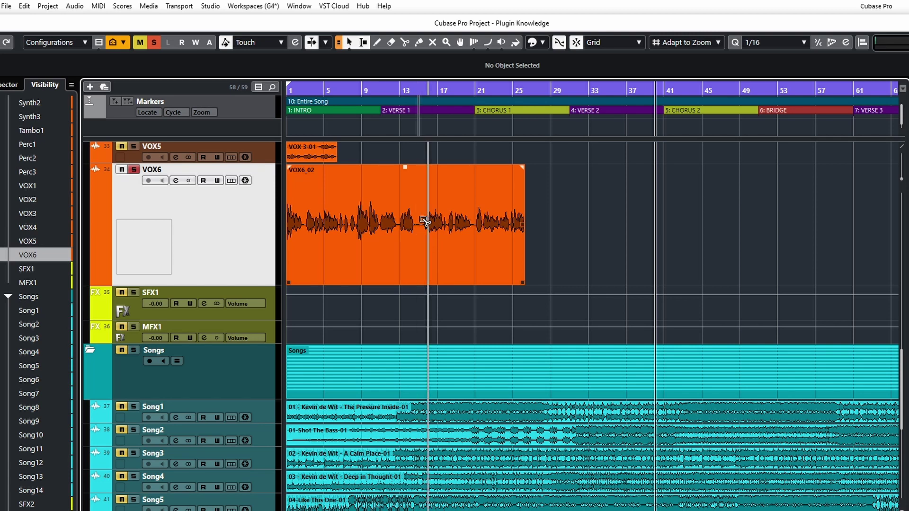
click(423, 239)
click(476, 232)
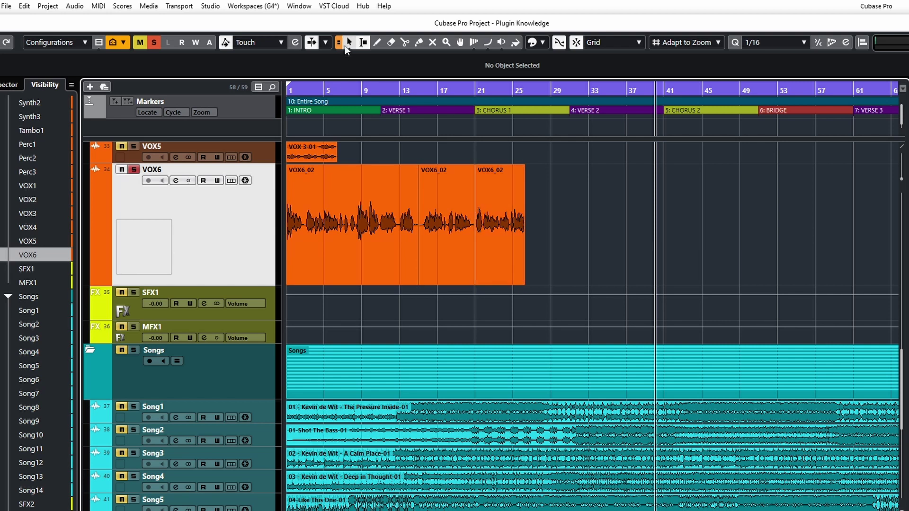
click(463, 232)
alt+click(343, 237)
key(ctrl+z)
click(406, 42)
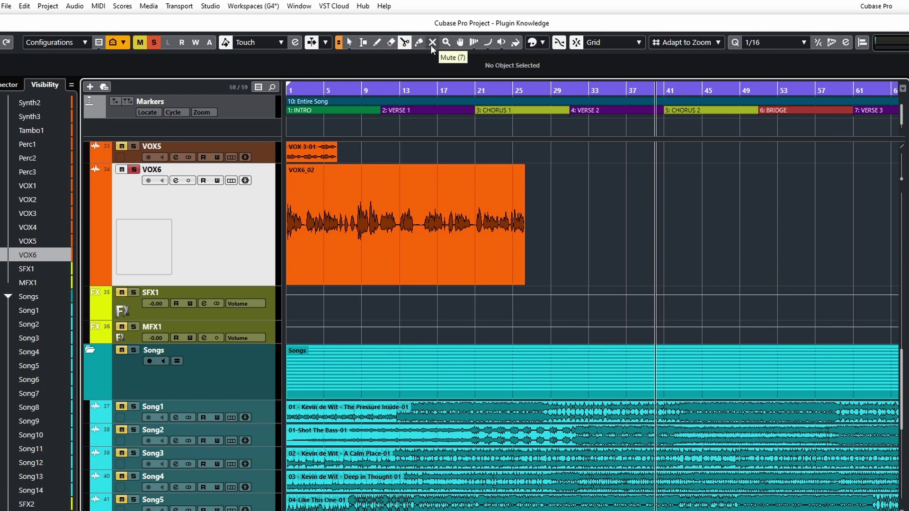
Give VOX6_02 a fade-out of about nine bars with Object Selection and remove the fade again.
key(1)
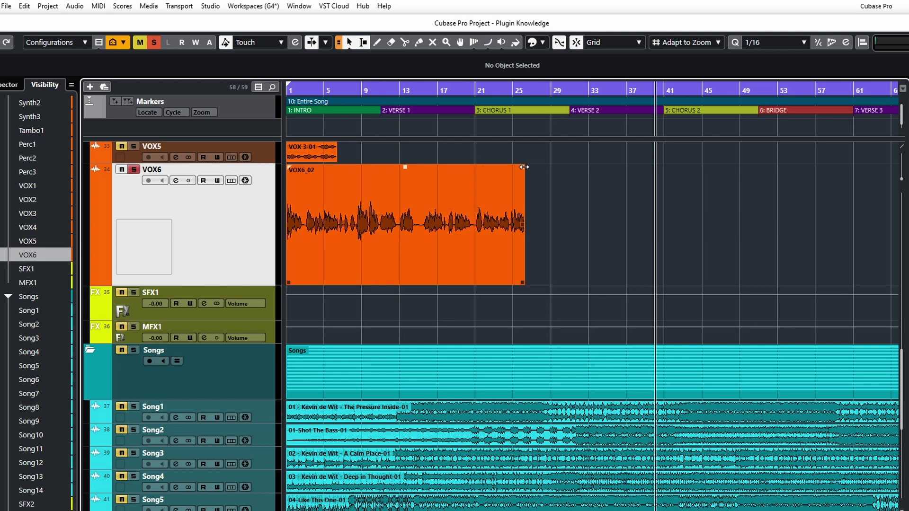
mouse_move(523, 167)
mouse_down()
mouse_move(336, 176)
mouse_move(483, 182)
mouse_move(432, 182)
mouse_up()
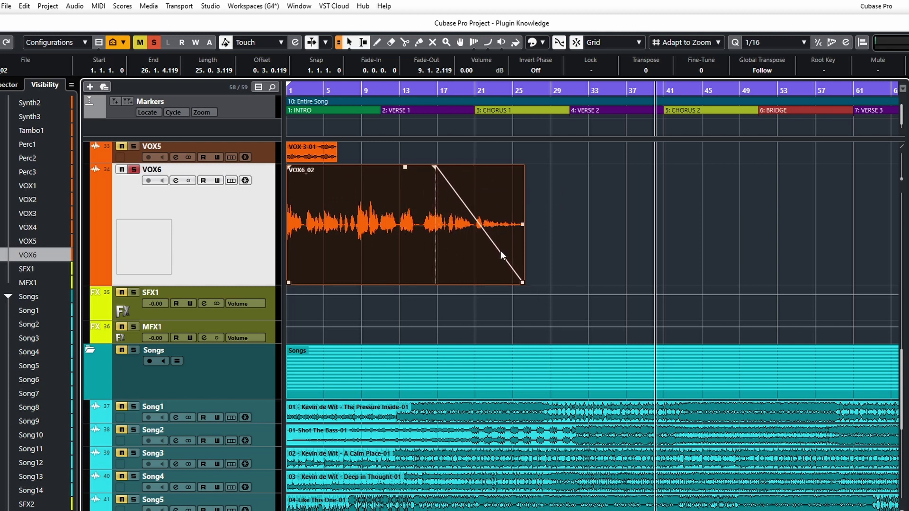
drag(435, 167, 518, 179)
mouse_move(288, 169)
mouse_down()
mouse_move(353, 172)
mouse_move(283, 168)
mouse_up()
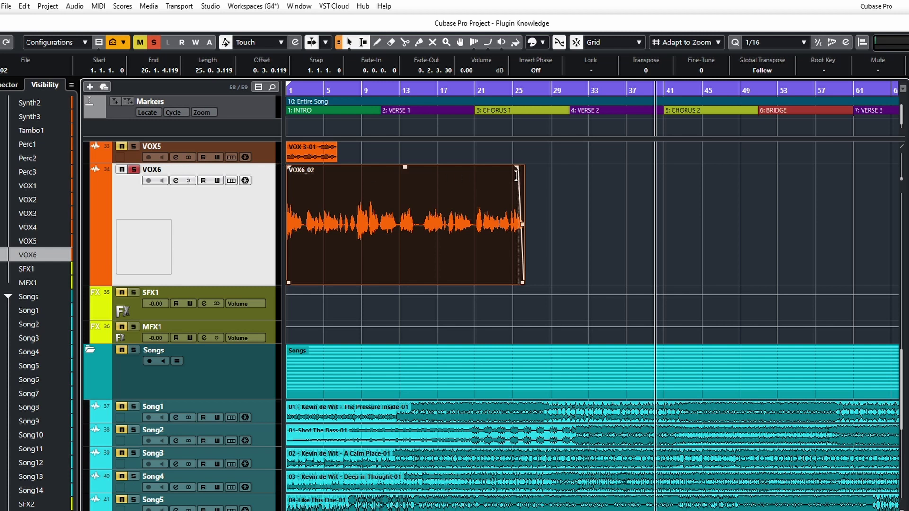
drag(517, 169, 523, 180)
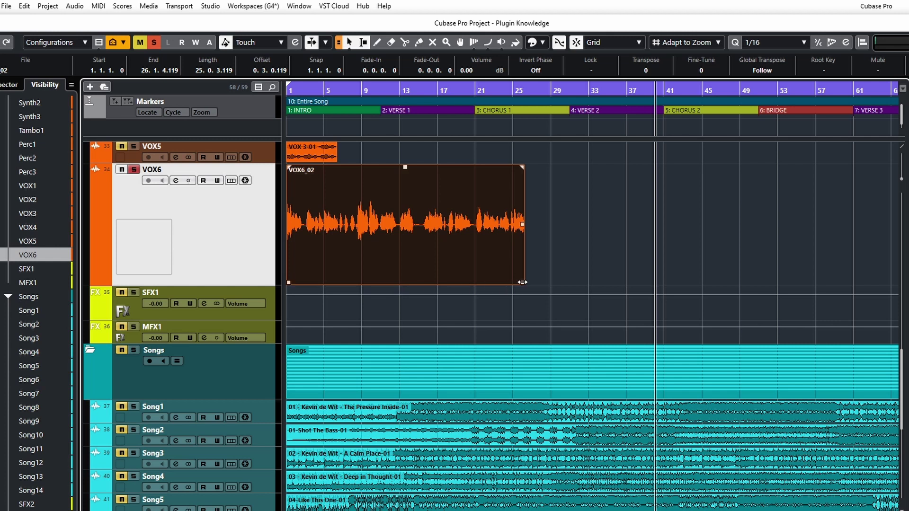
Practise shortening and extending VOX6_02 from its end, leaving the event's end at 26.4.4.119.
drag(522, 282, 523, 282)
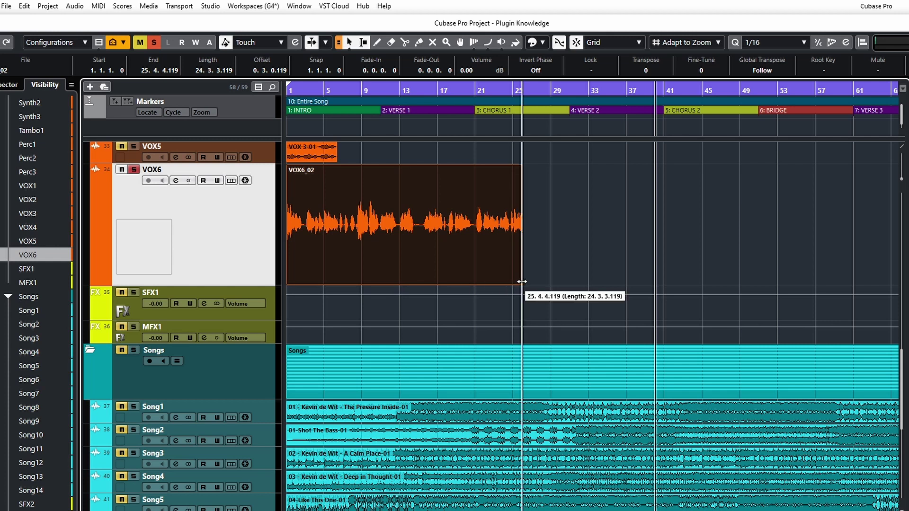
drag(515, 281, 671, 296)
drag(550, 282, 530, 283)
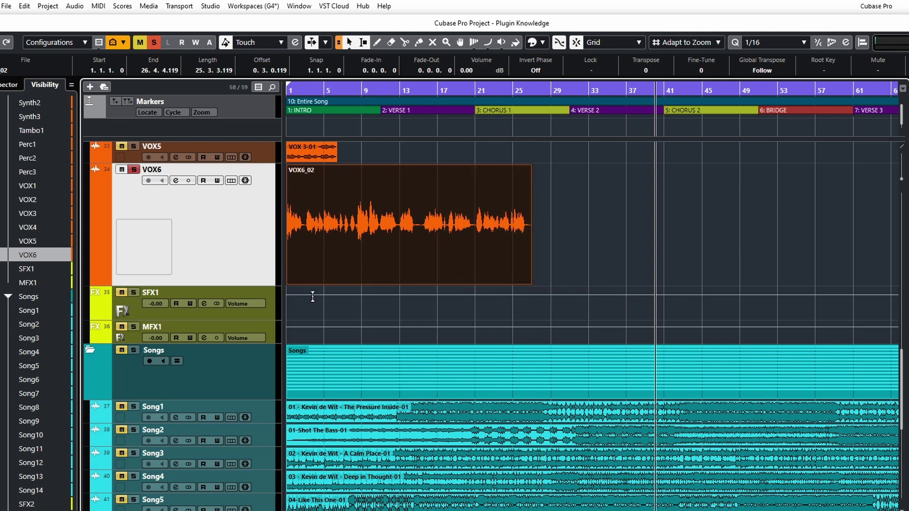
mouse_move(287, 284)
mouse_down()
mouse_move(299, 293)
mouse_move(431, 292)
mouse_move(291, 289)
mouse_up()
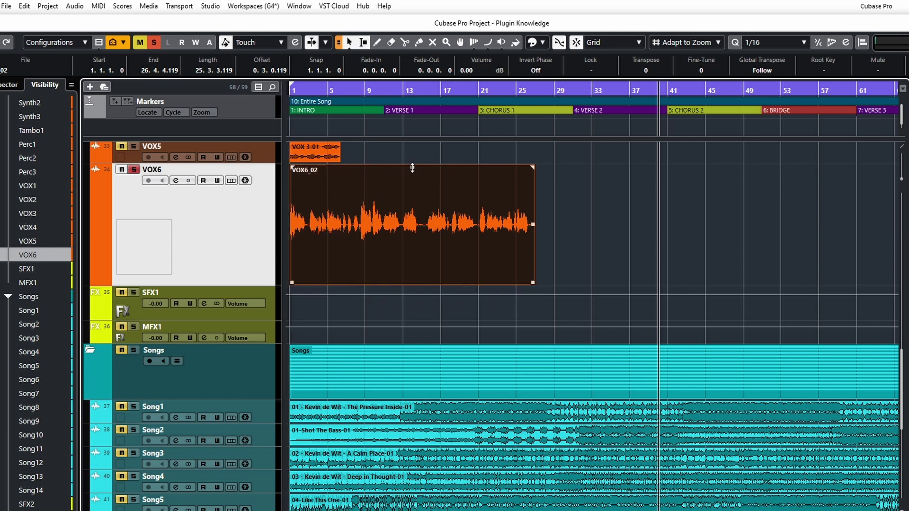
Lower VOX6_02's event volume to -3.04 dB, display the VOX6 track fader for comparison, and raise the event volume to 0.58 dB.
drag(413, 167, 426, 201)
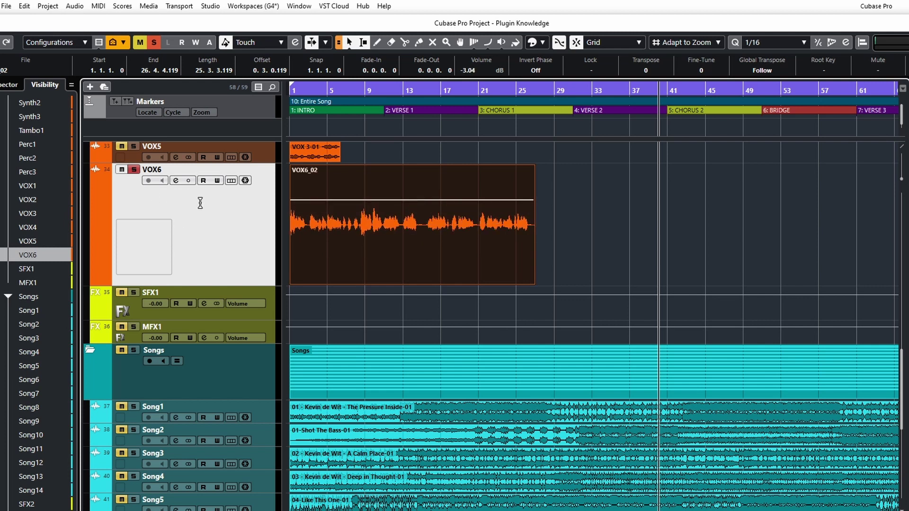
click(2, 88)
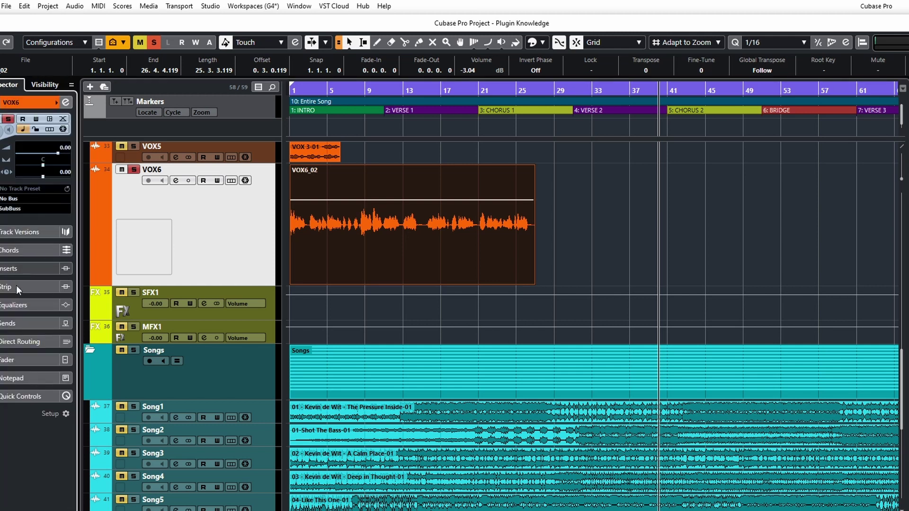
click(21, 360)
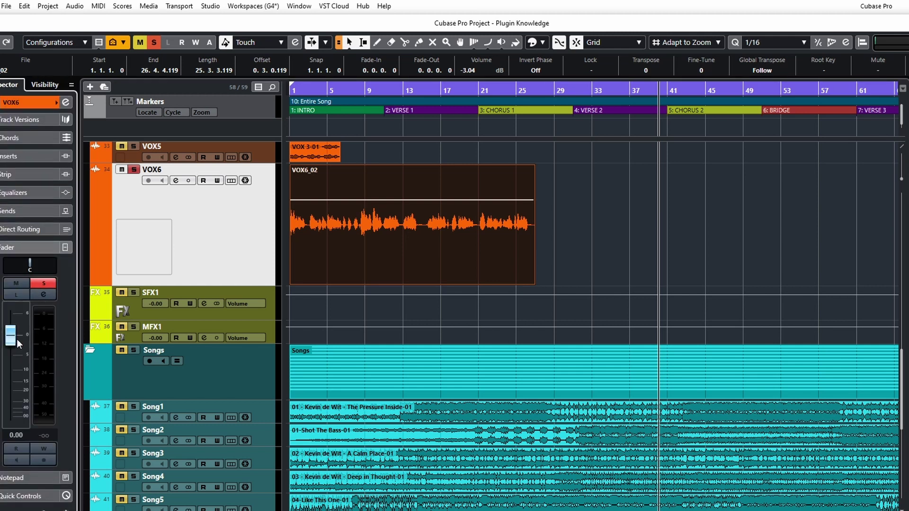
drag(413, 204, 420, 160)
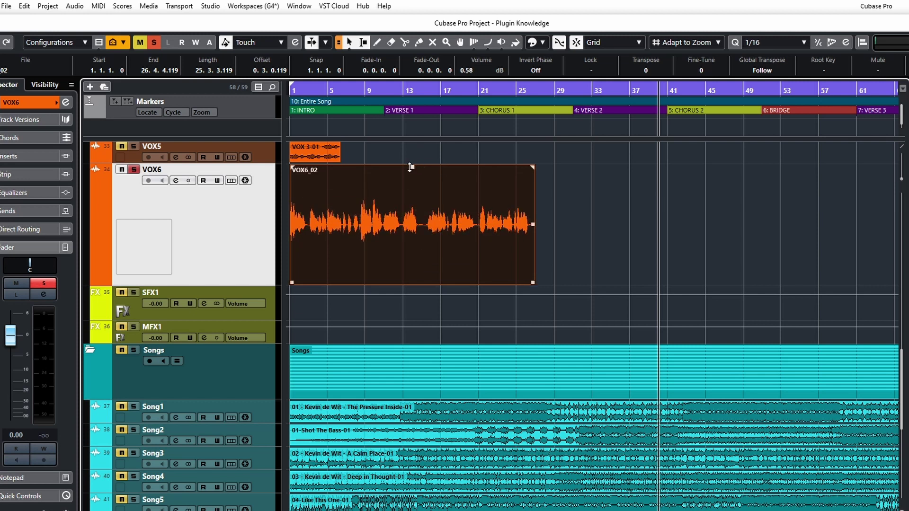
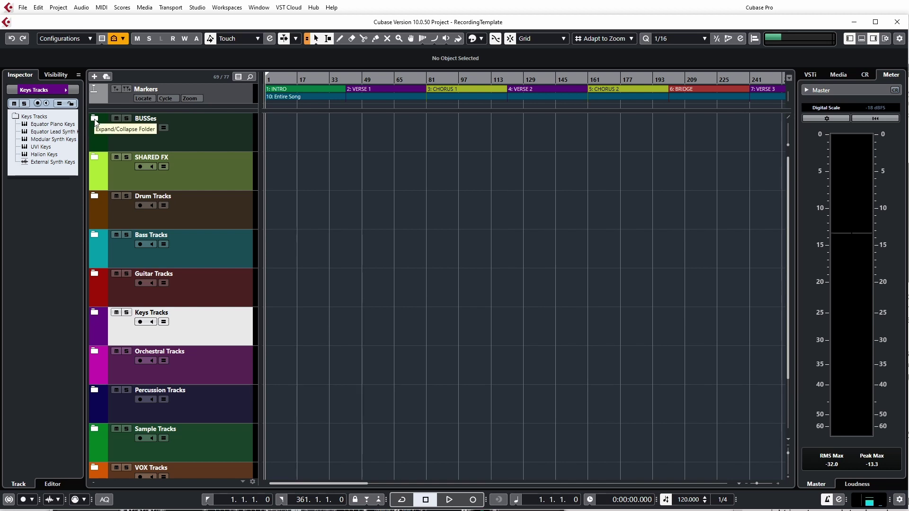
Expand and collapse the BUSses folder in the RecordingTemplate project and look over the remaining folder tracks.
click(95, 119)
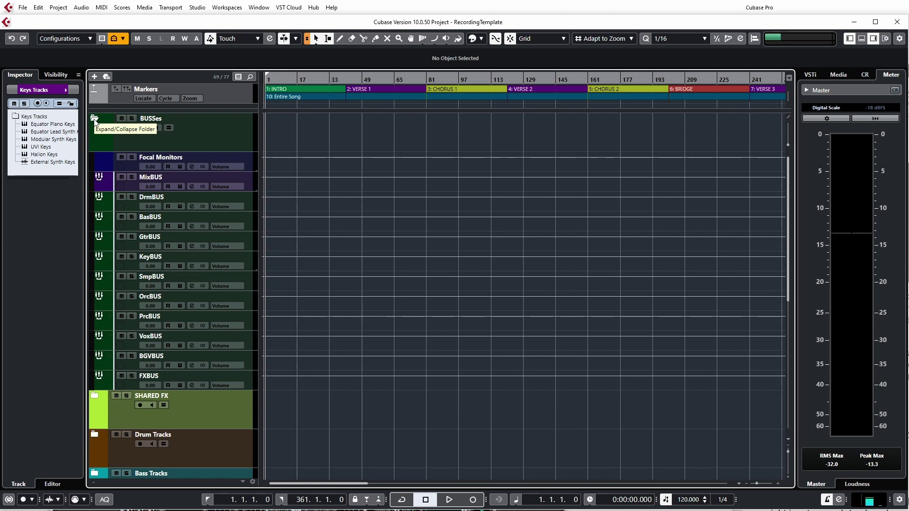
click(95, 119)
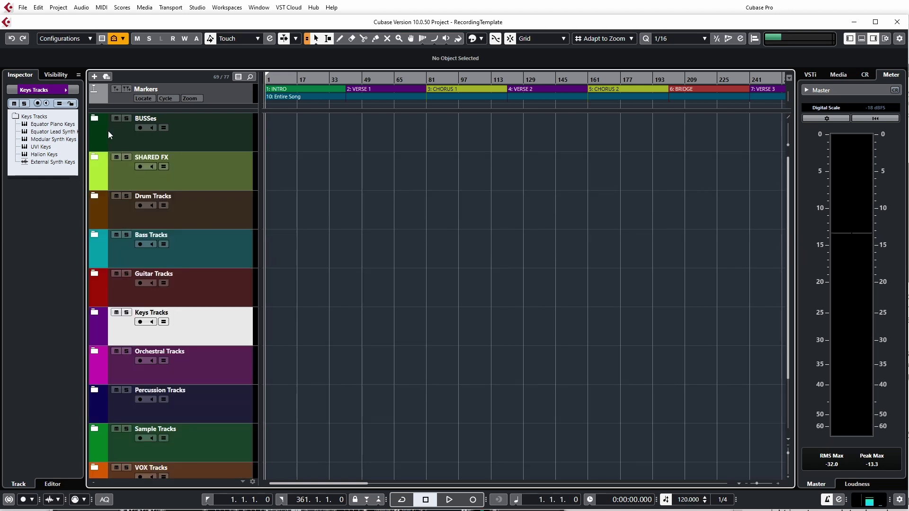
scroll(216, 454, down, 2)
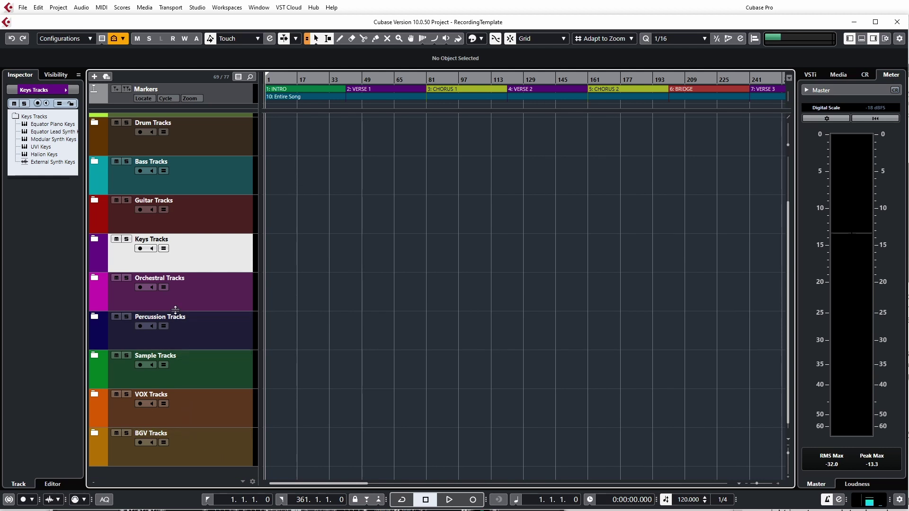
Expand and collapse the BUSses and SHARED FX folders in turn to examine the bus and effect tracks inside.
scroll(199, 248, up, 2)
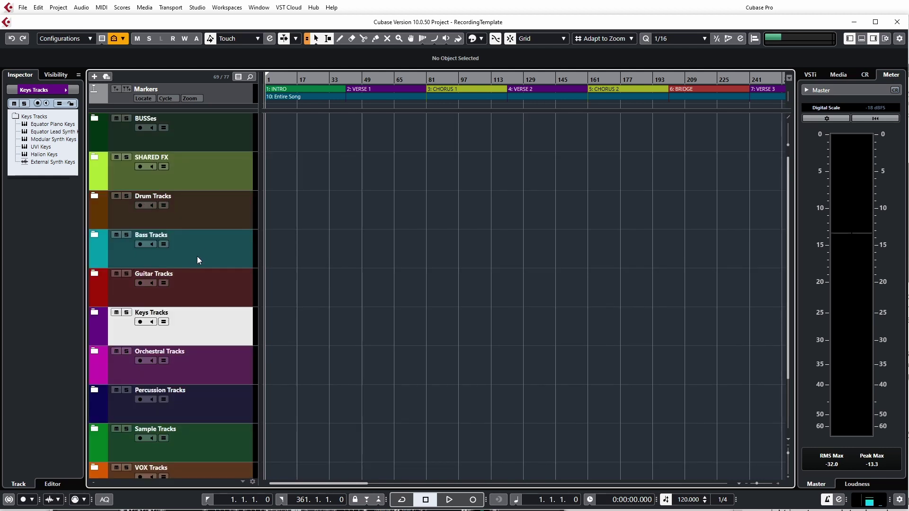
click(98, 119)
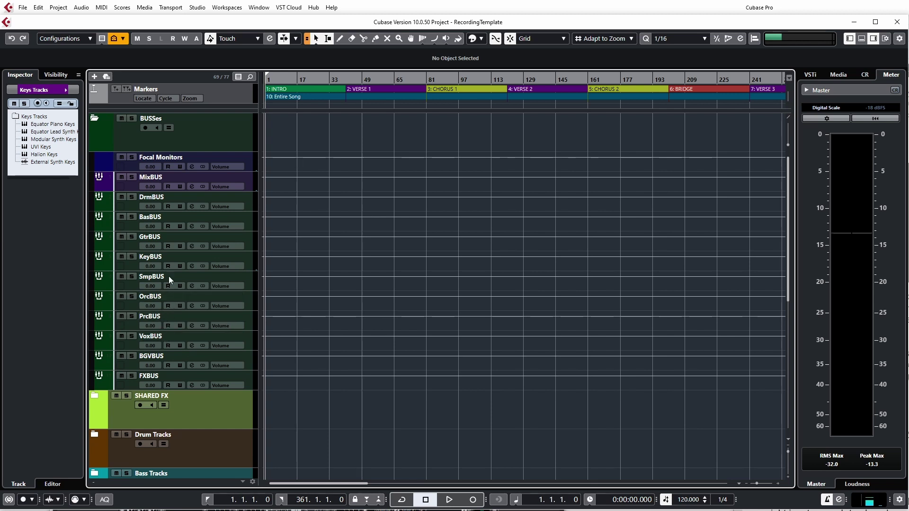
click(94, 118)
click(98, 158)
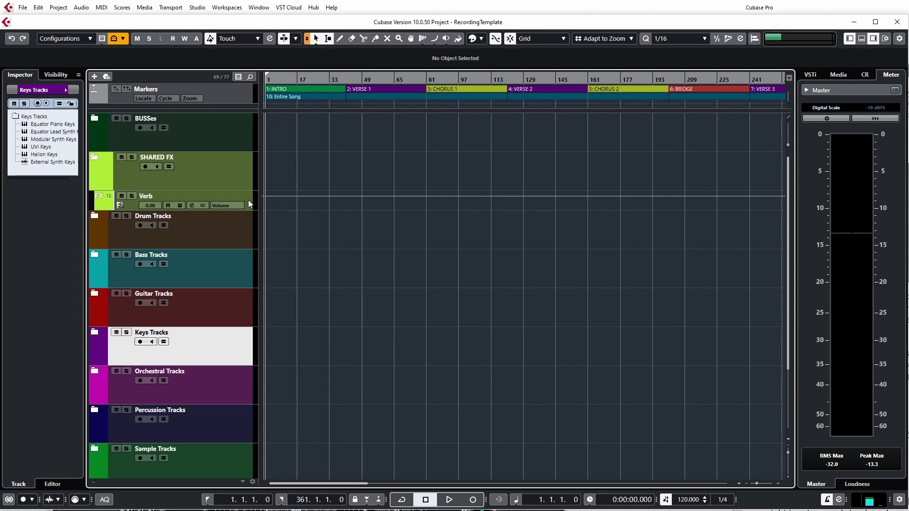
click(96, 162)
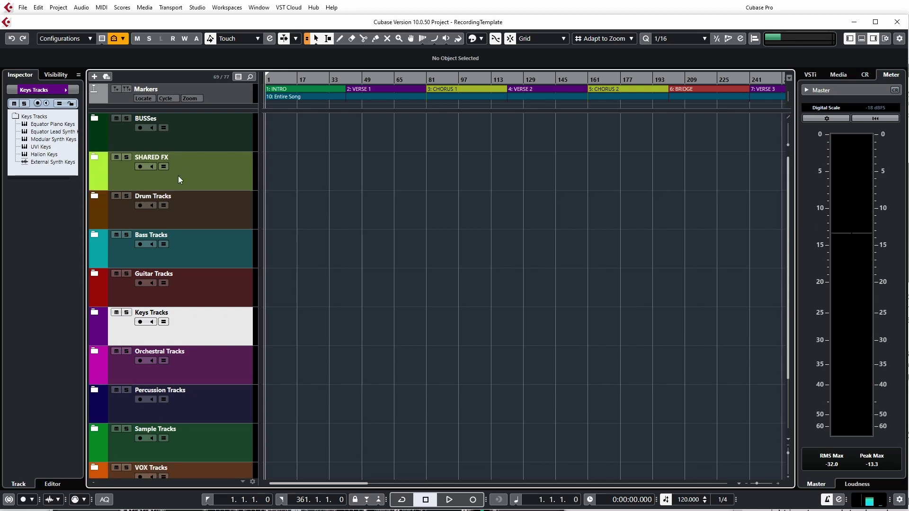
Examine the contents of the Drum Tracks and Bass Tracks folders, selecting the Halion Bass track, and leave both folders collapsed.
click(95, 200)
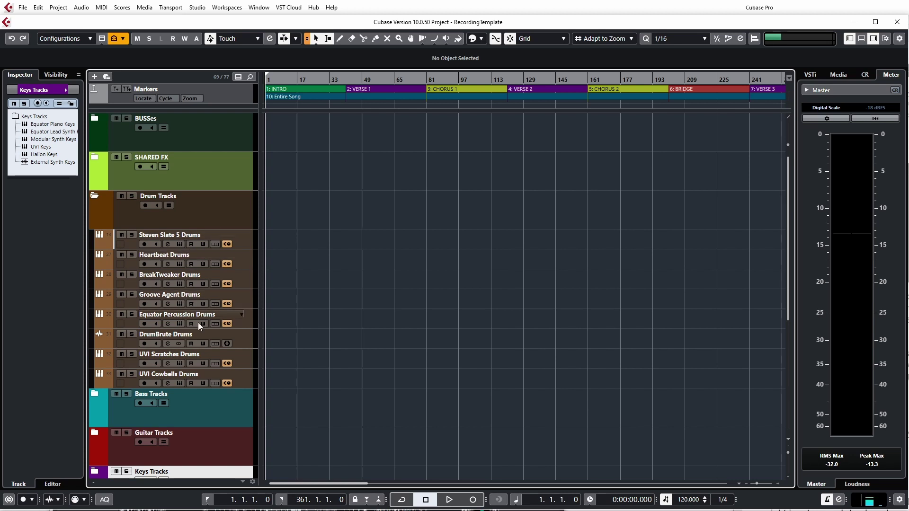
click(96, 196)
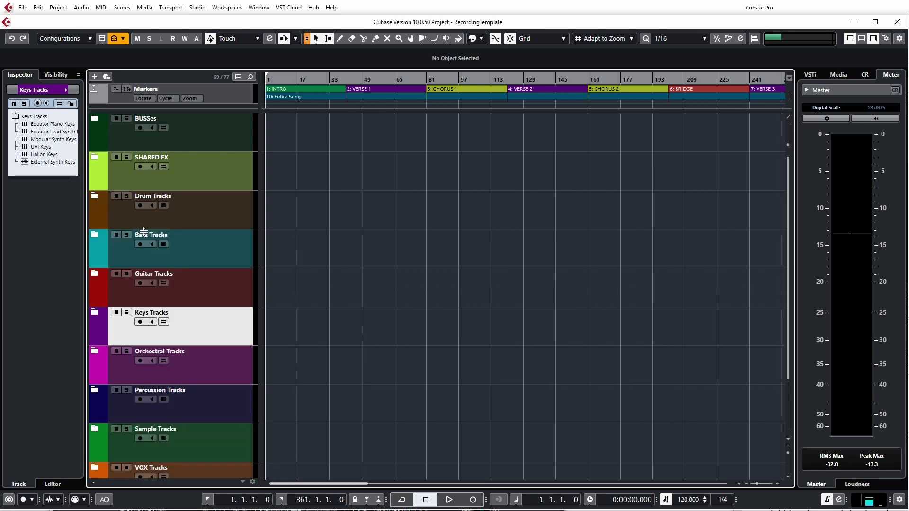
click(95, 235)
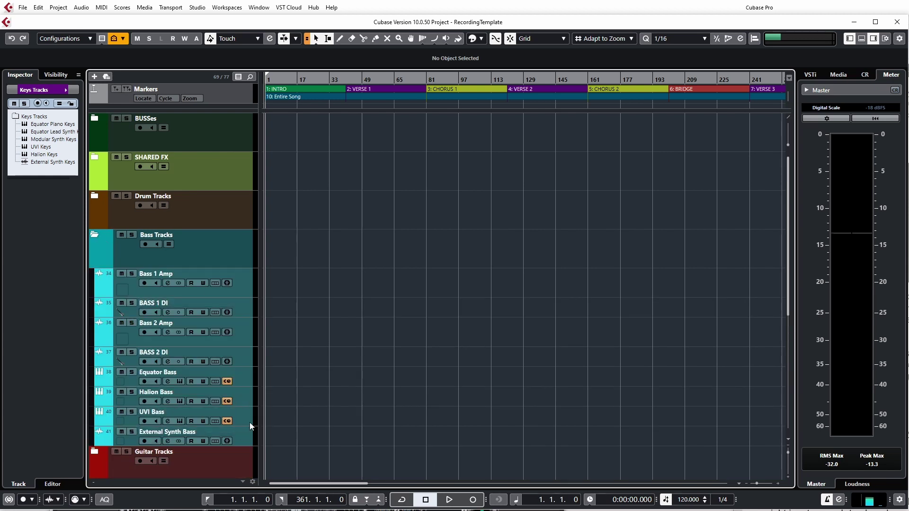
click(245, 396)
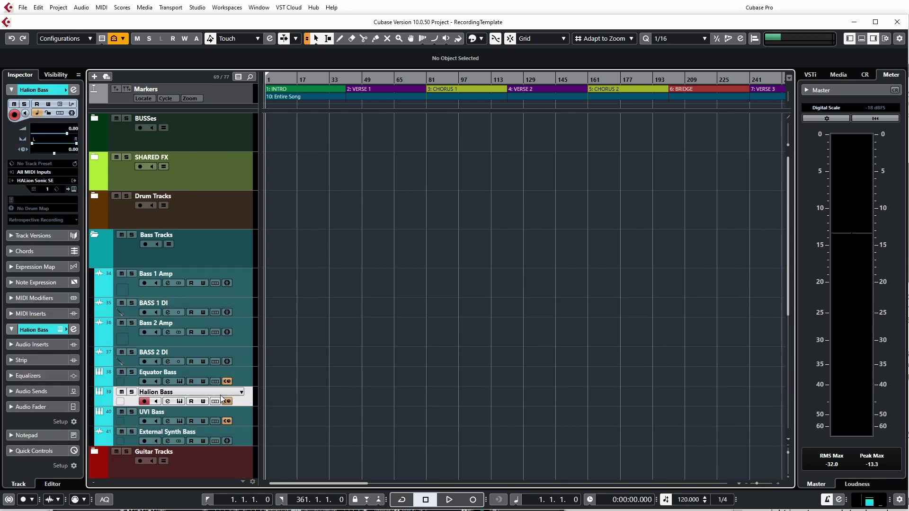
click(96, 235)
Select the Guitar Tracks folder track and expand and collapse it to view its contents.
click(101, 278)
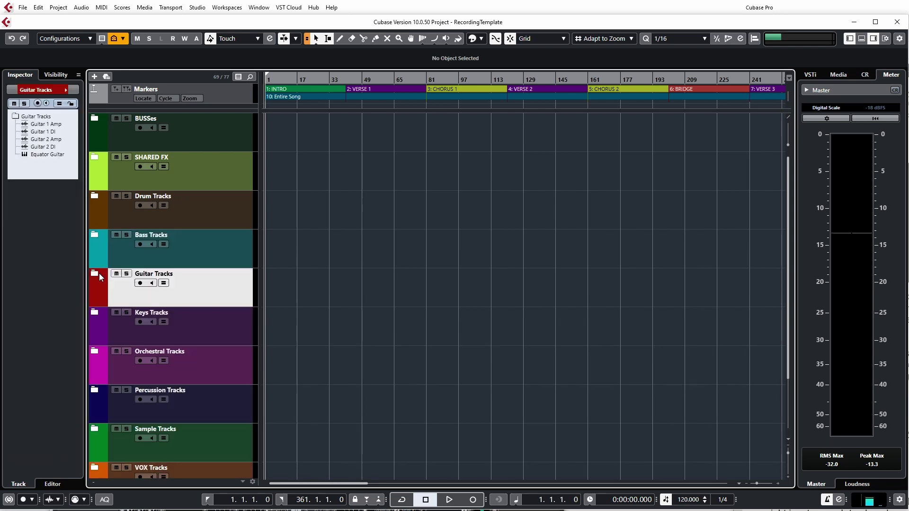
click(95, 275)
click(95, 274)
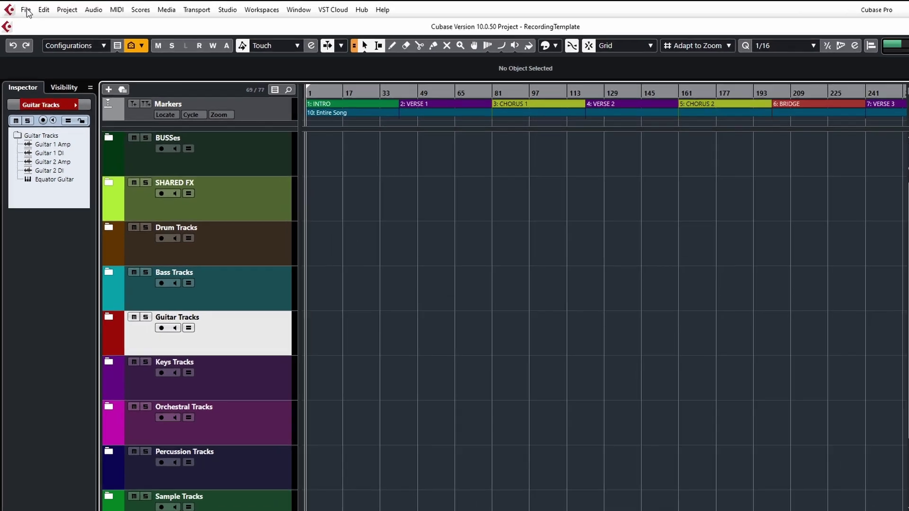
Open the Save as Template dialog to view the existing template presets, and close it without saving.
click(24, 8)
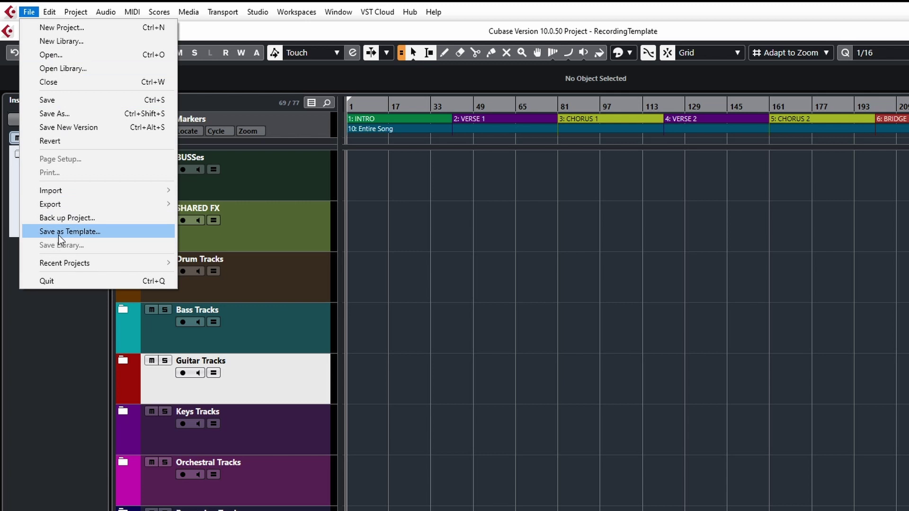
click(75, 235)
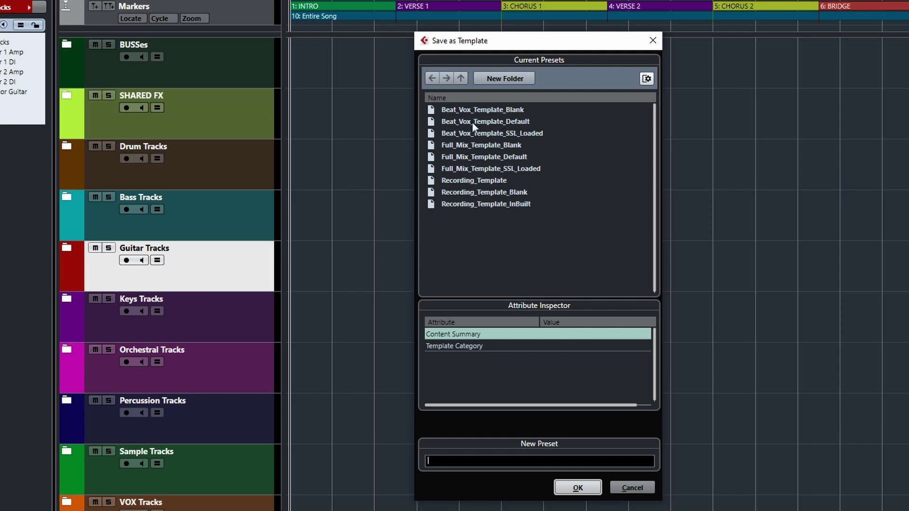
click(637, 487)
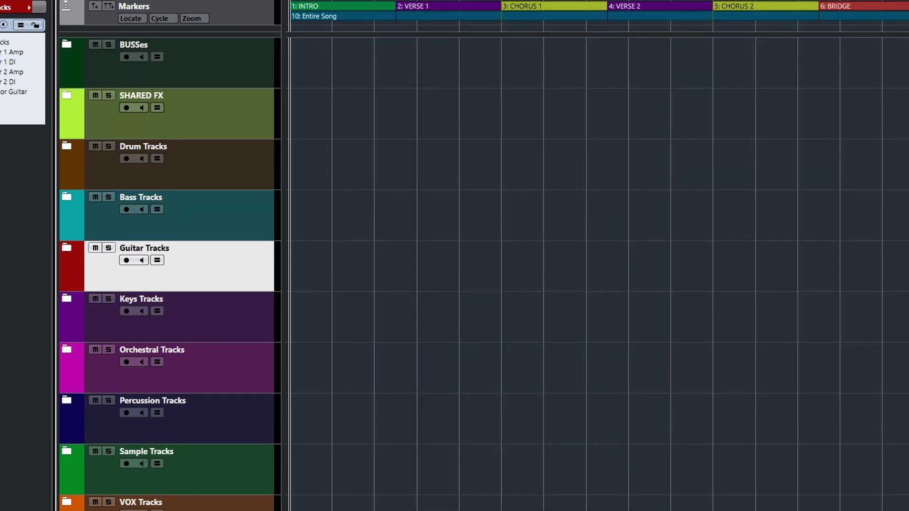
Browse the project templates offered for a new project, highlighting Full_Mix_Template_Default, Recording_Template and Recording_Template_Blank, and cancel without creating one.
key(alt+f)
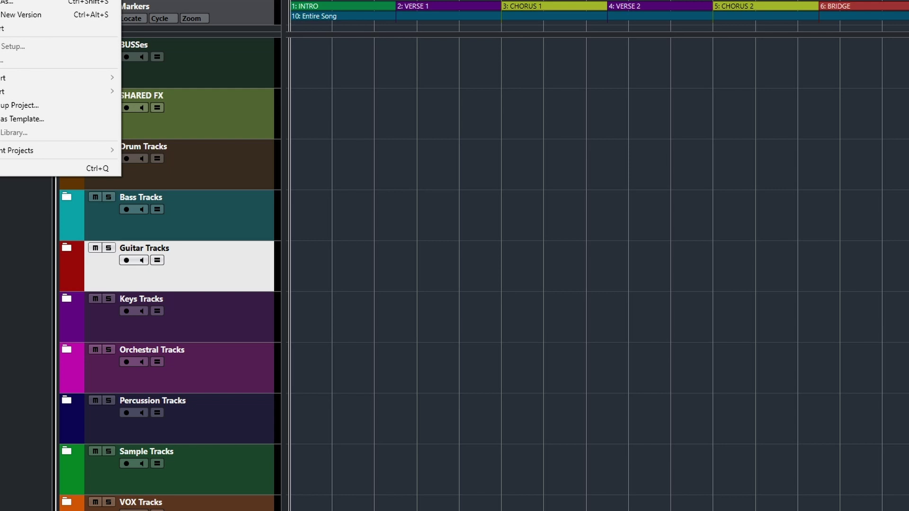
key(n)
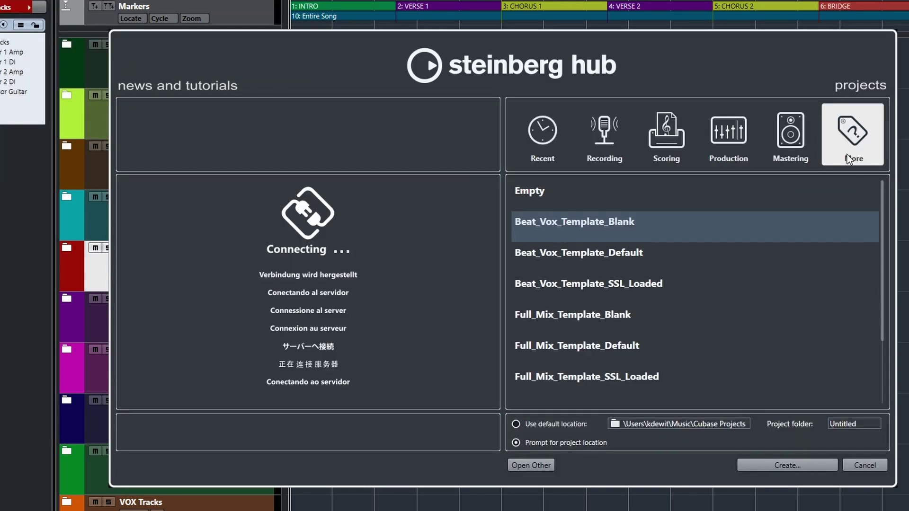
scroll(629, 258, down, 3)
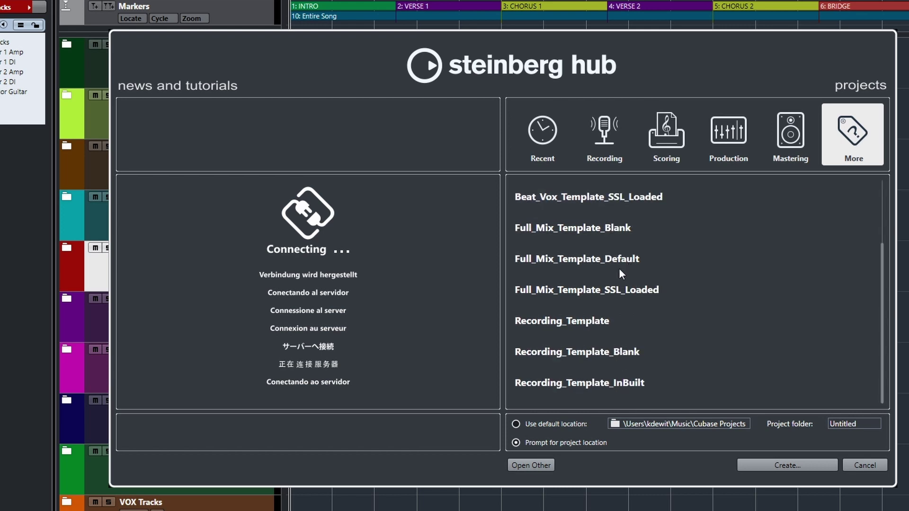
scroll(622, 353, up, 3)
scroll(620, 352, down, 3)
click(558, 267)
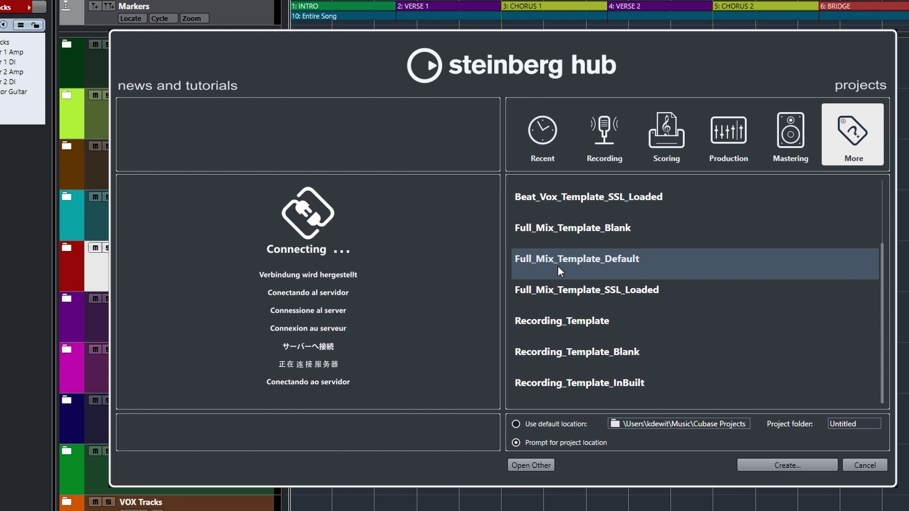
click(575, 329)
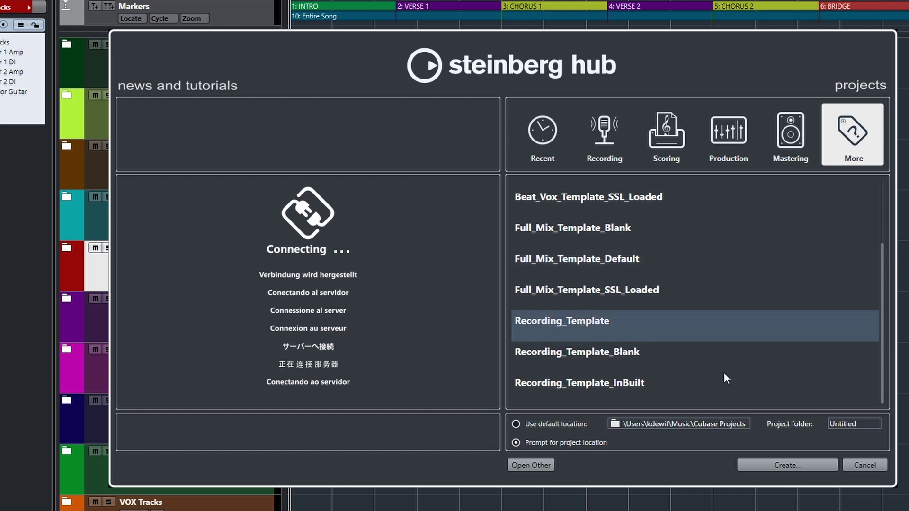
click(609, 365)
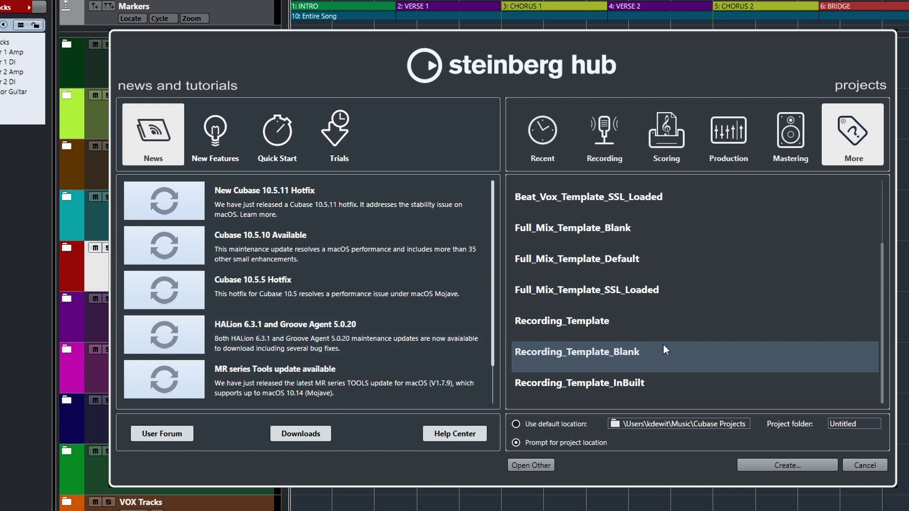
click(863, 466)
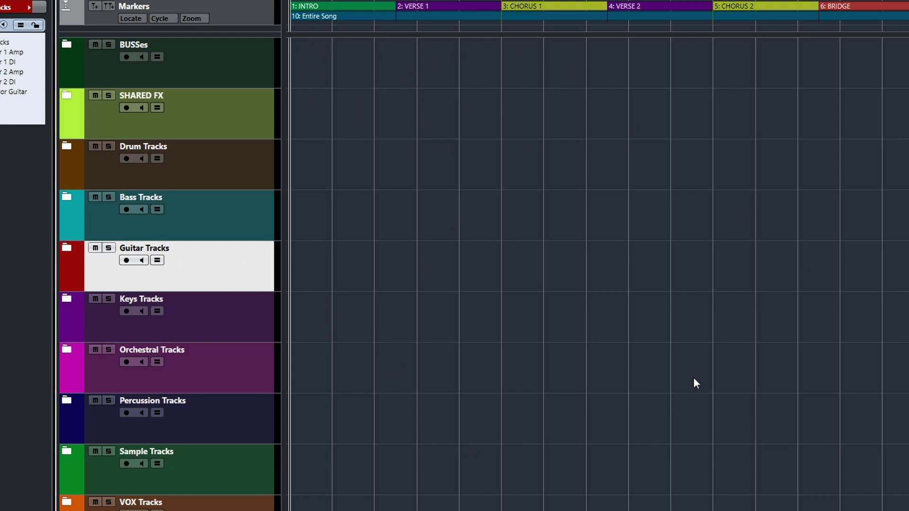
scroll(506, 363, down, 2)
scroll(511, 386, up, 2)
scroll(511, 382, down, 2)
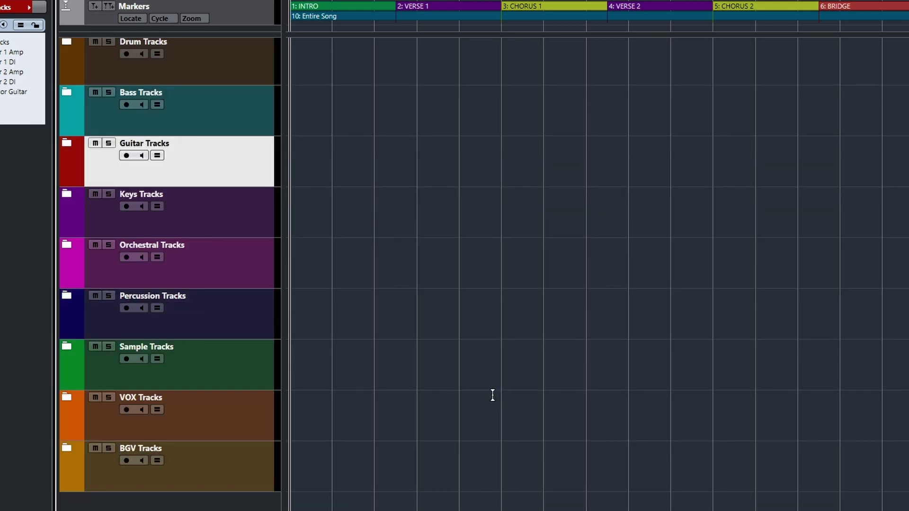
scroll(493, 395, up, 2)
scroll(493, 396, down, 2)
scroll(490, 396, up, 2)
scroll(490, 396, down, 2)
scroll(300, 470, up, 2)
scroll(316, 465, down, 2)
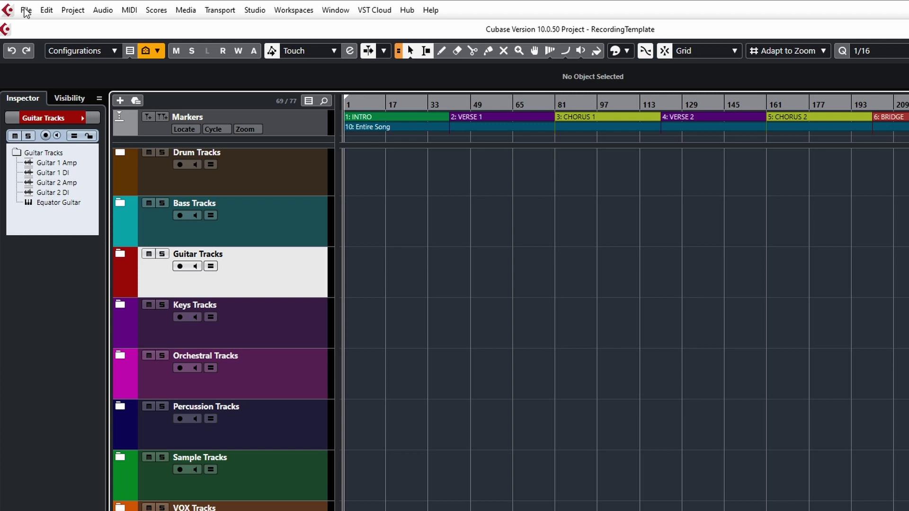
click(26, 10)
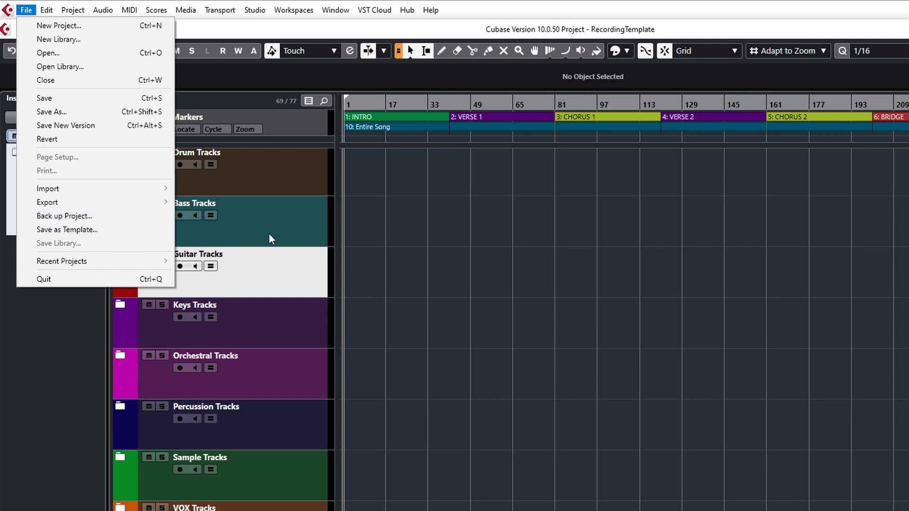
click(376, 189)
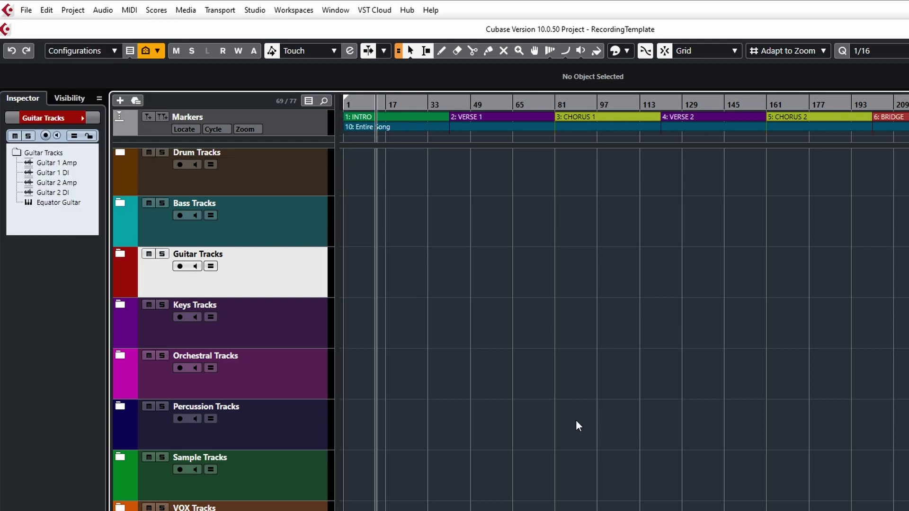
click(346, 171)
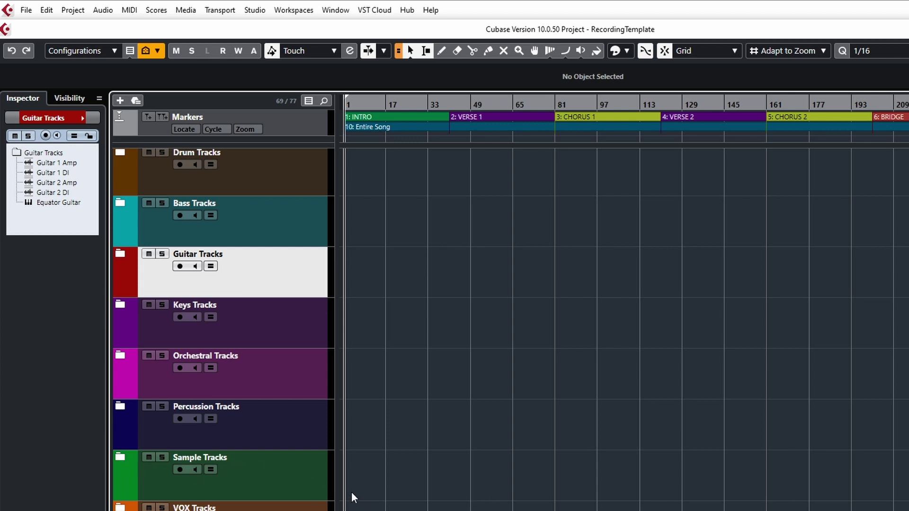
Expand and collapse the Sample Tracks folder and the Guitar Tracks folder to examine the tracks they hold.
click(121, 457)
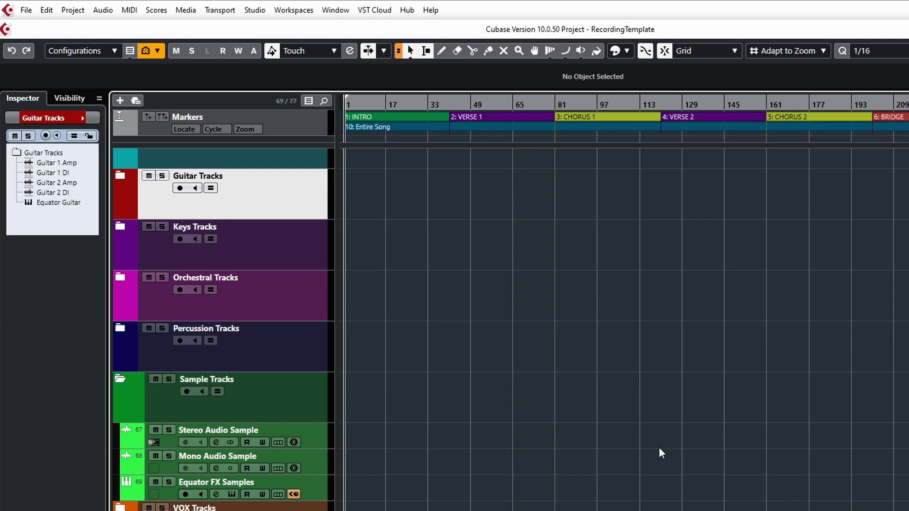
click(118, 379)
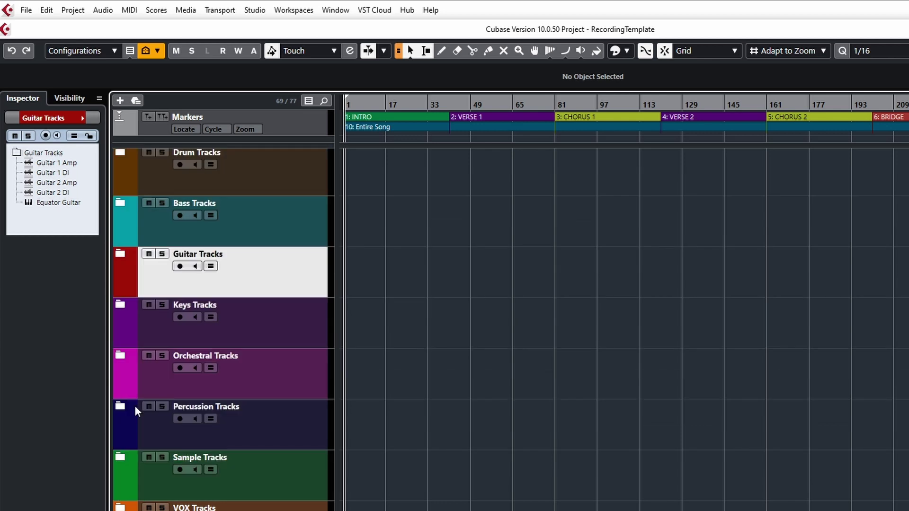
scroll(392, 508, up, 2)
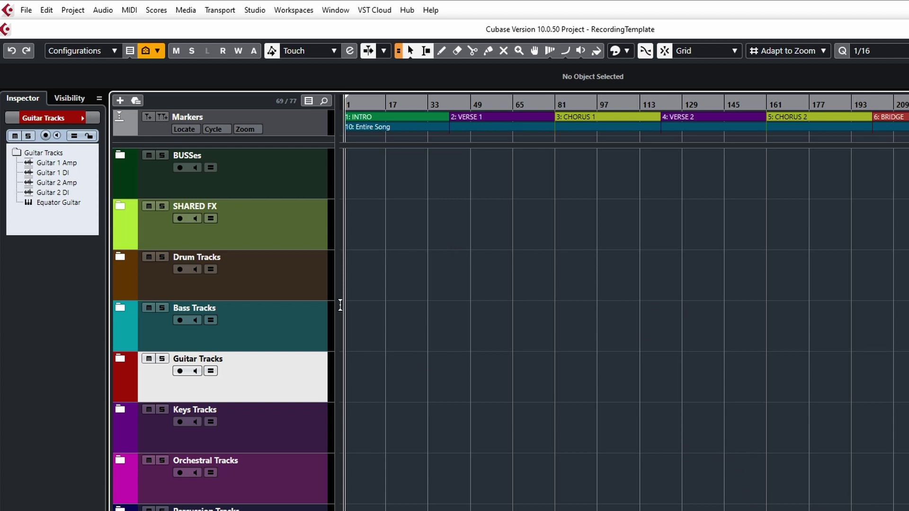
click(120, 360)
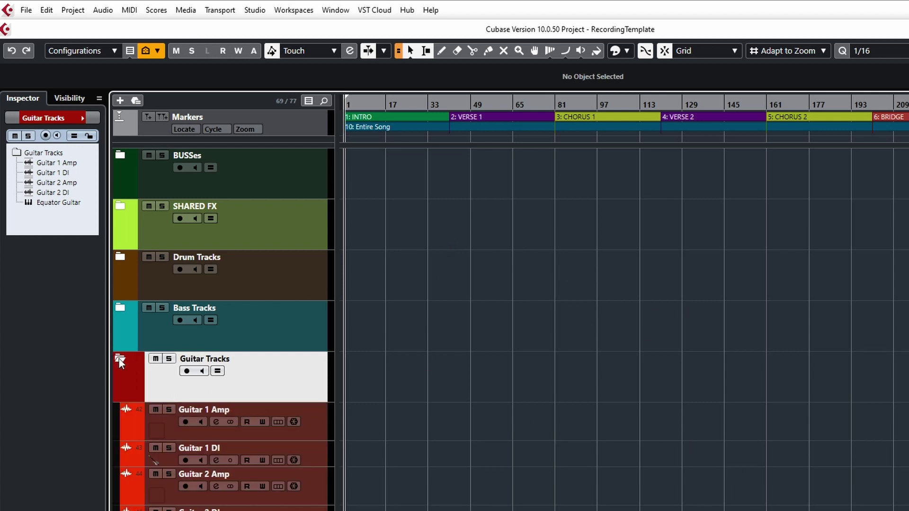
click(120, 360)
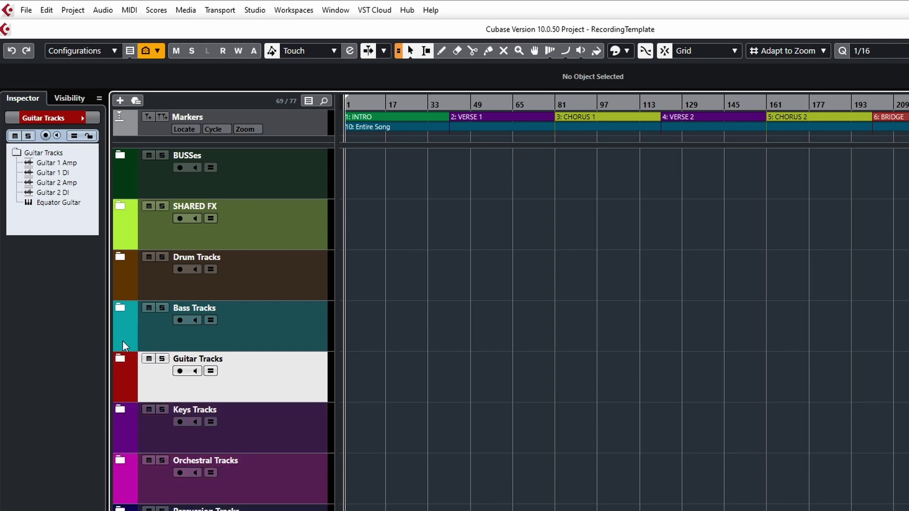